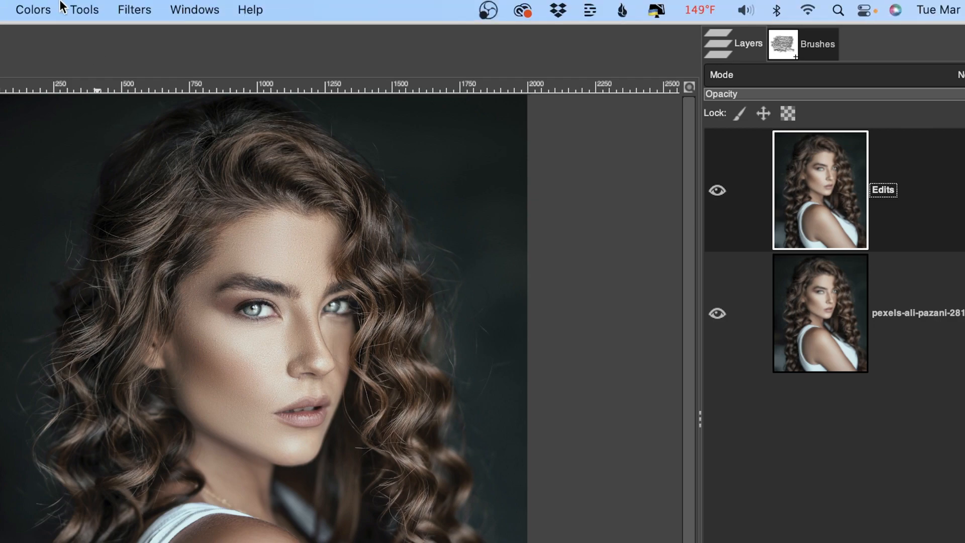
# Lighten the shadows of the Edits layer with Shadows-Highlights, setting Shadows to about 28, and apply it
pyautogui.click(61, 6)
pyautogui.click(65, 154)
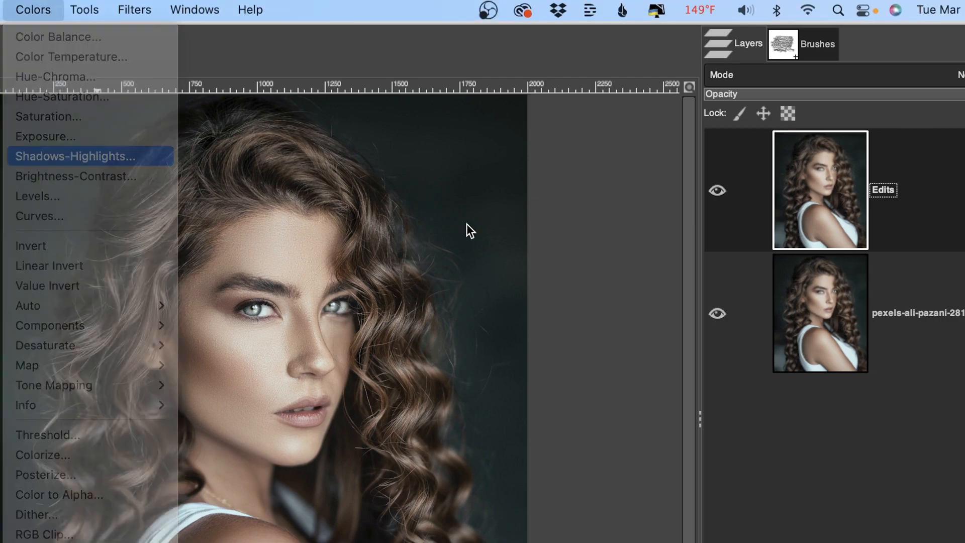
pyautogui.click(756, 114)
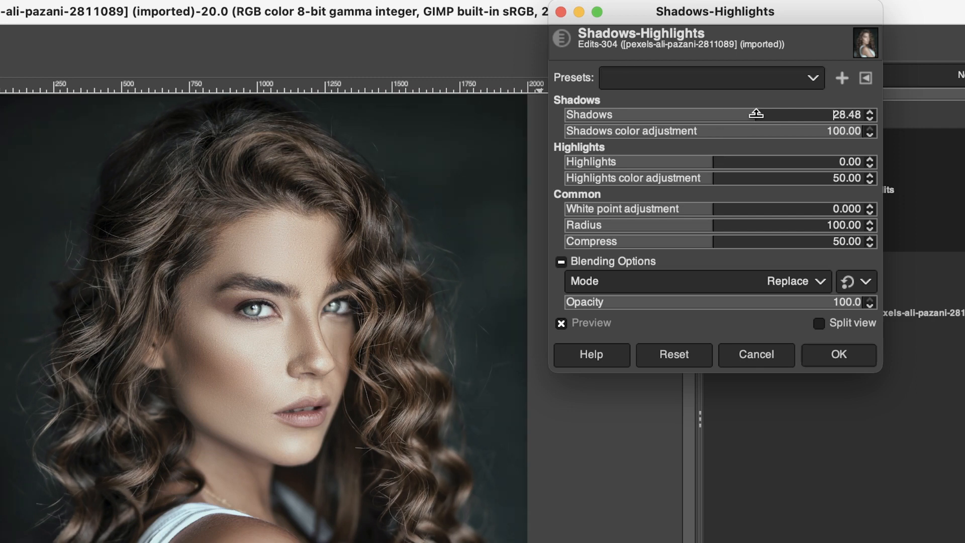
pyautogui.click(755, 114)
pyautogui.click(852, 353)
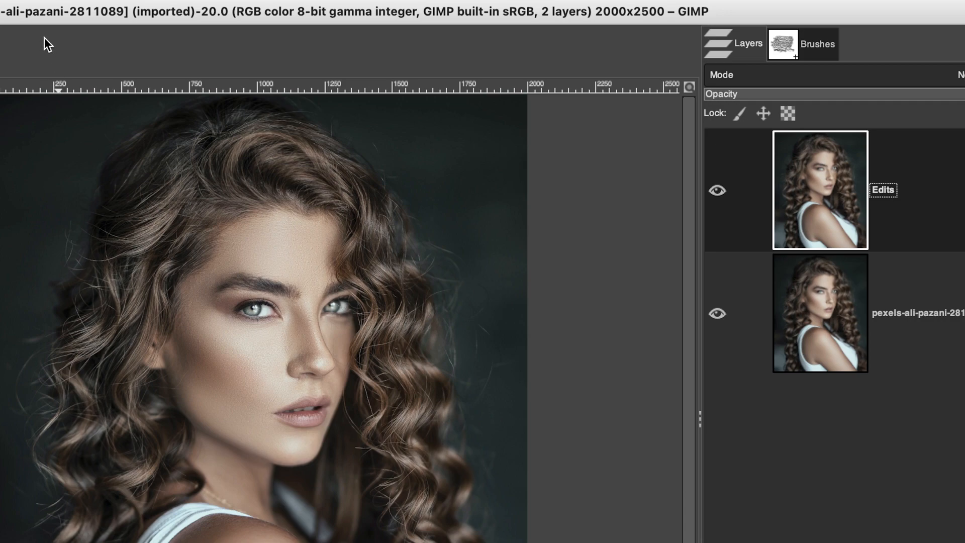
# Adjust the Edits layer's Levels with input black point 4 and white point 245, and apply the change
pyautogui.click(46, 9)
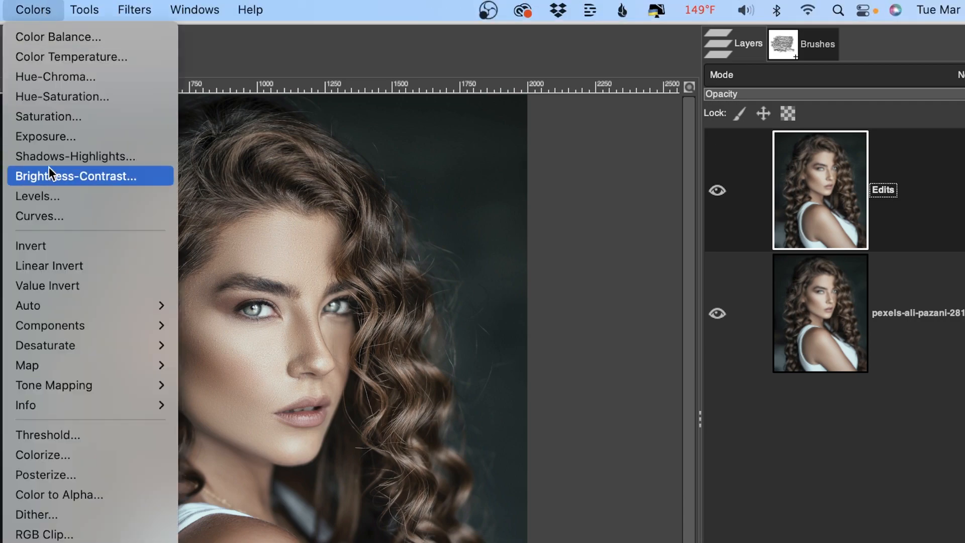
pyautogui.click(52, 195)
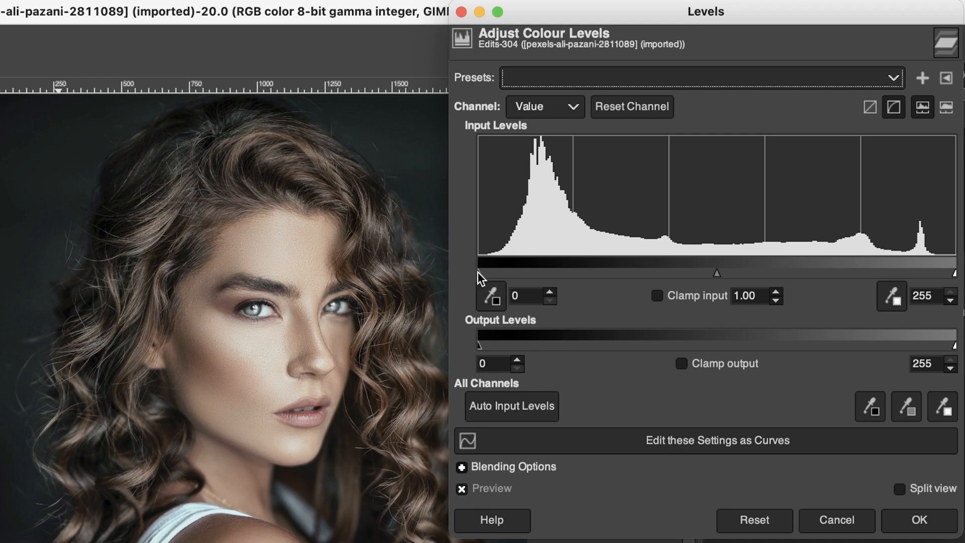
pyautogui.moveTo(478, 272); pyautogui.dragTo(485, 273)
pyautogui.moveTo(954, 273); pyautogui.dragTo(937, 266)
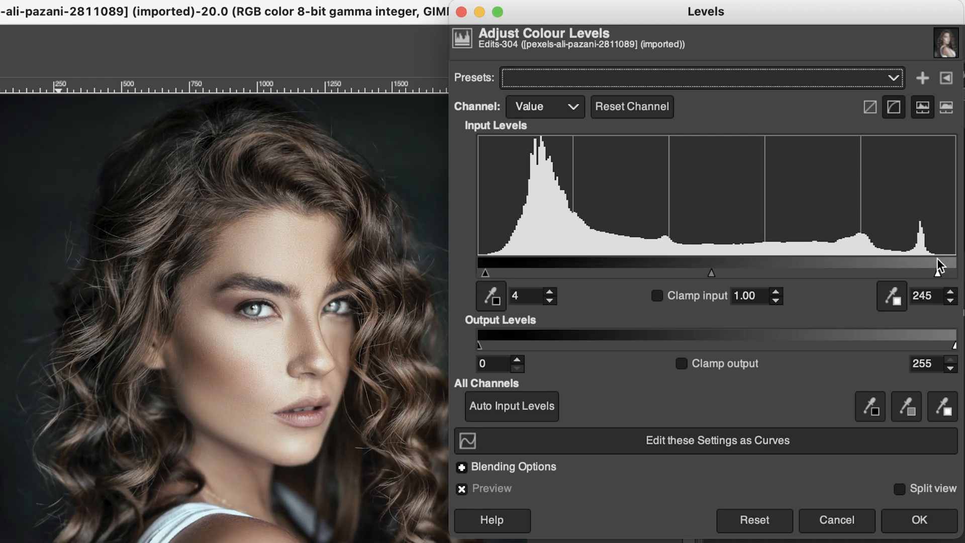
pyautogui.click(920, 520)
# Add contrast to the Edits layer with a Curves S-shape through points 70/61 and 194/198, comparing it against the unadjusted image
pyautogui.click(43, 6)
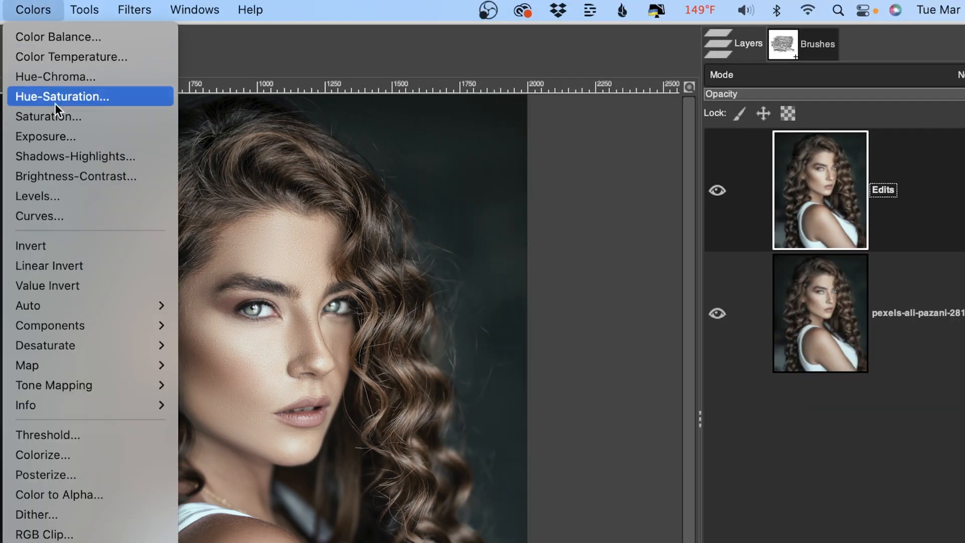
pyautogui.click(83, 215)
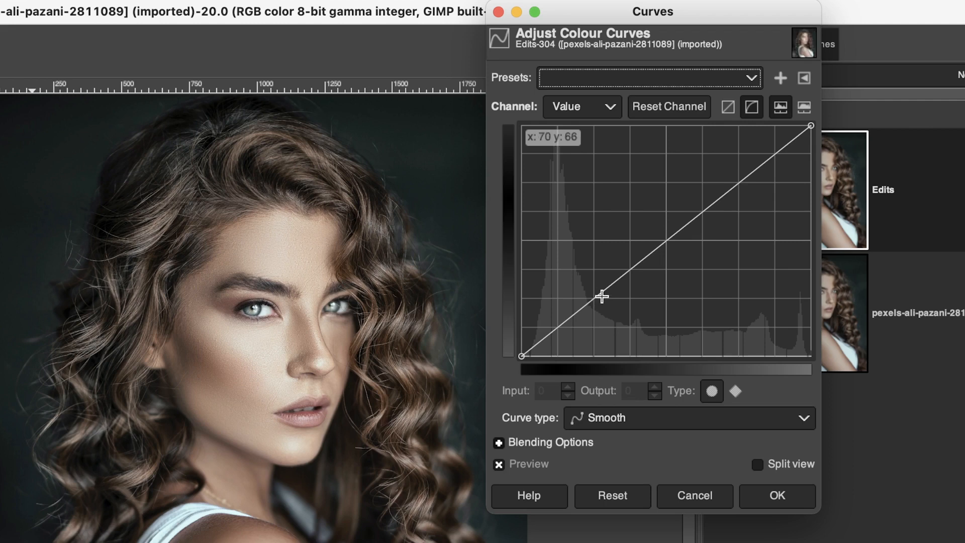
pyautogui.moveTo(596, 297); pyautogui.dragTo(600, 302)
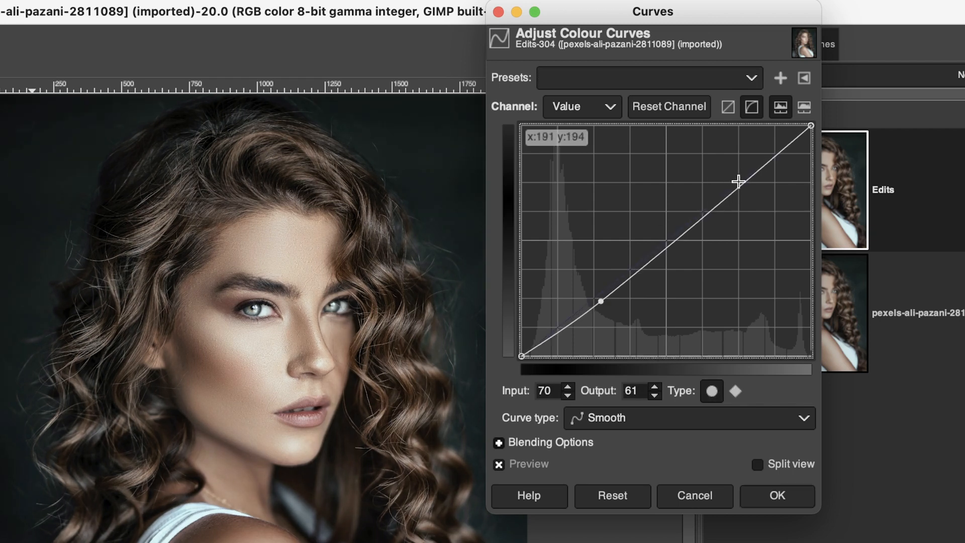
pyautogui.moveTo(742, 178); pyautogui.dragTo(741, 177)
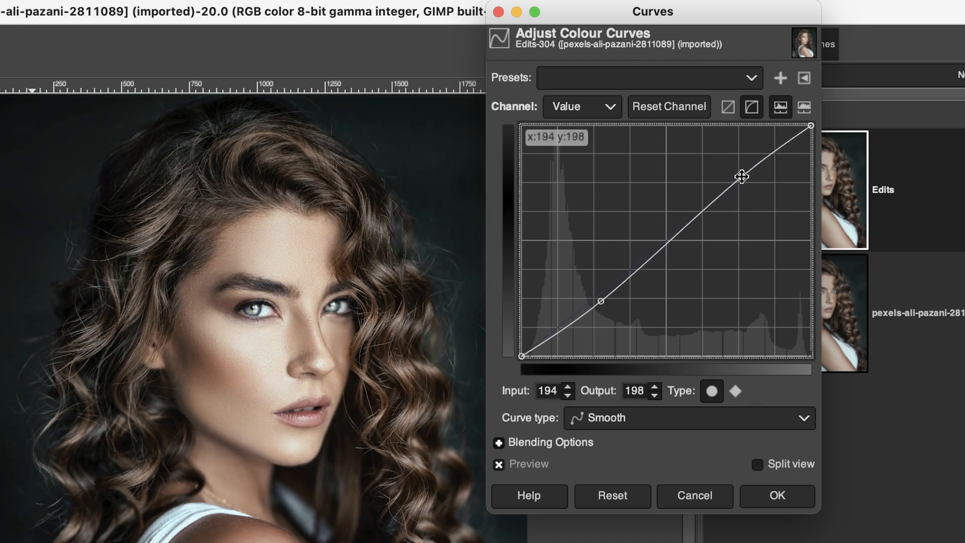
pyautogui.click(496, 464)
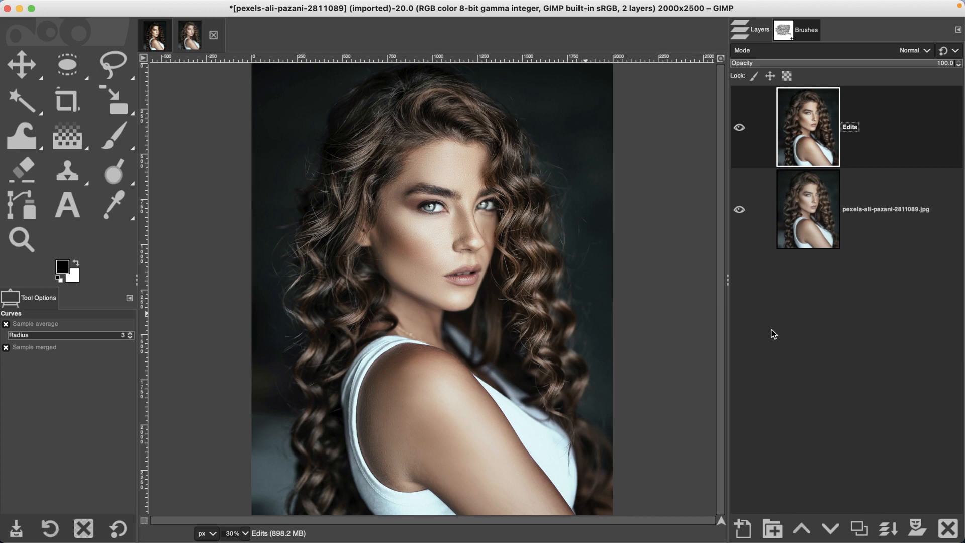
# Duplicate the Edits layer and rename the copy "High Pass"
pyautogui.click(859, 528)
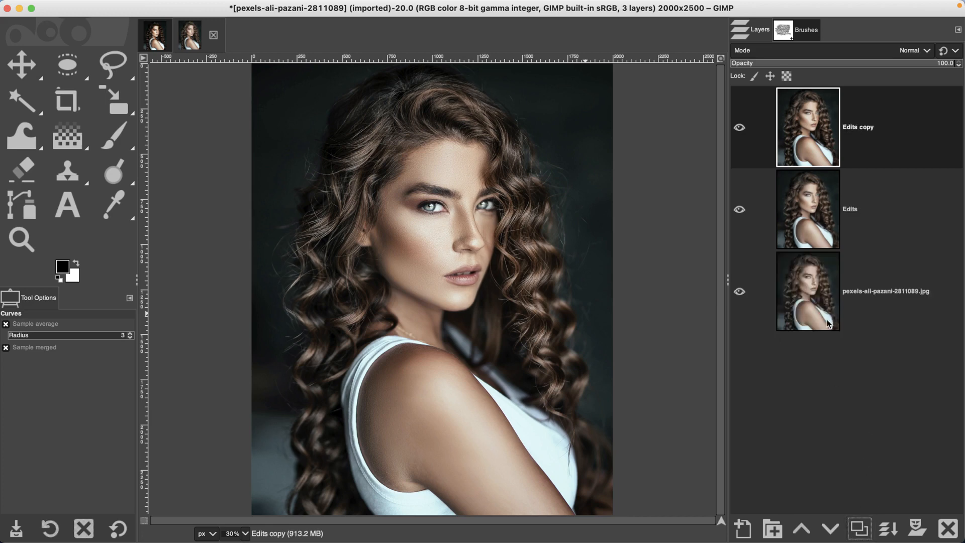
pyautogui.doubleClick(870, 130)
pyautogui.write('High Pass')
pyautogui.press('Return')
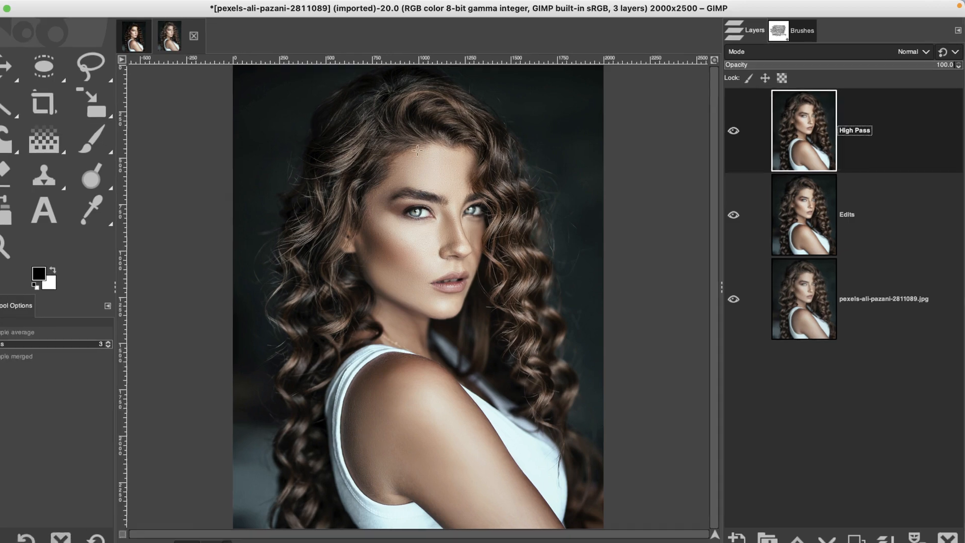
# Start the High Pass filter on the High Pass layer and set its Std. Dev. to 10
pyautogui.click(333, 7)
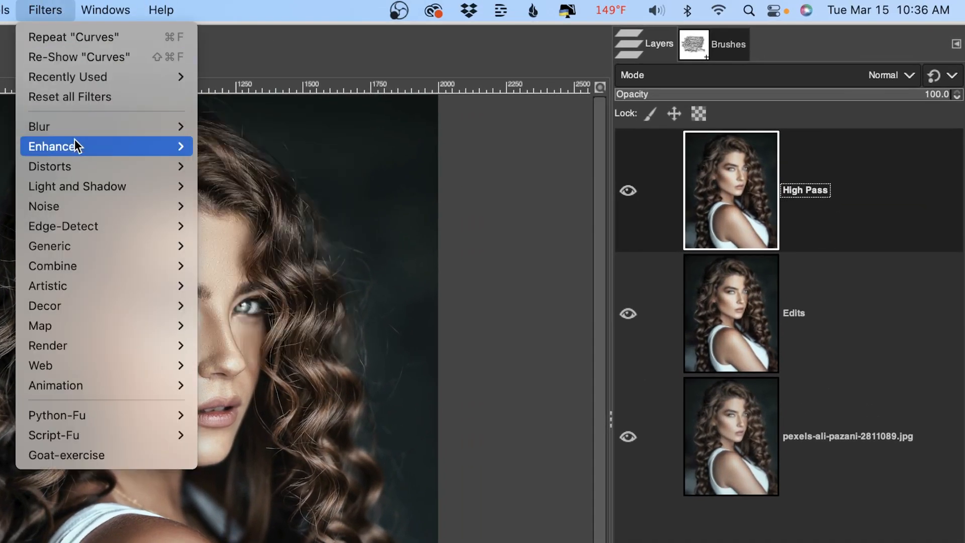
pyautogui.moveTo(75, 143)
pyautogui.click(267, 190)
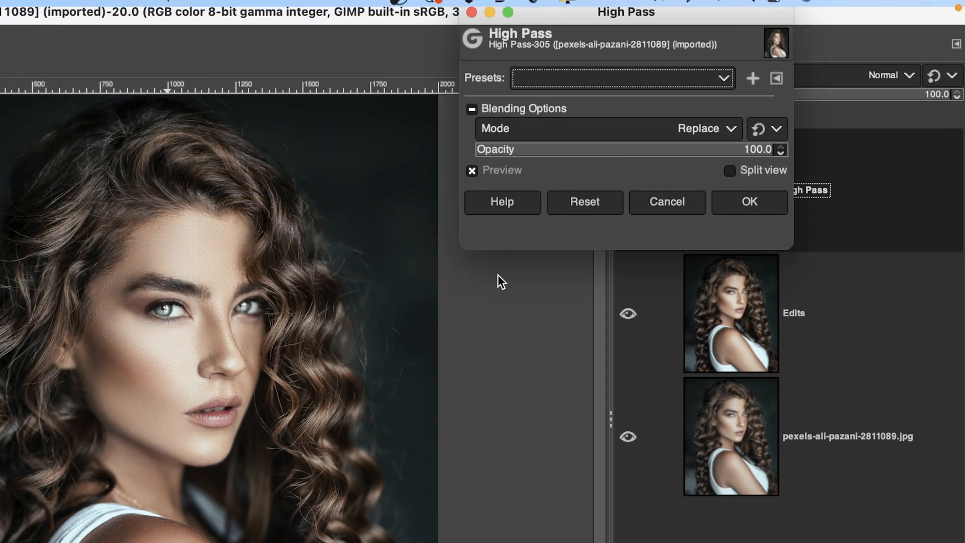
pyautogui.click(707, 101)
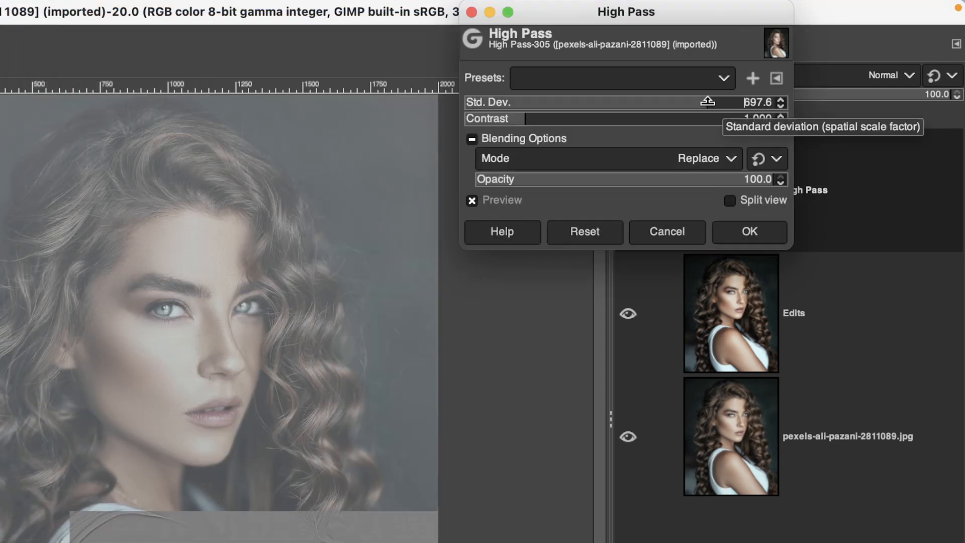
pyautogui.write('10')
pyautogui.press('Tab')
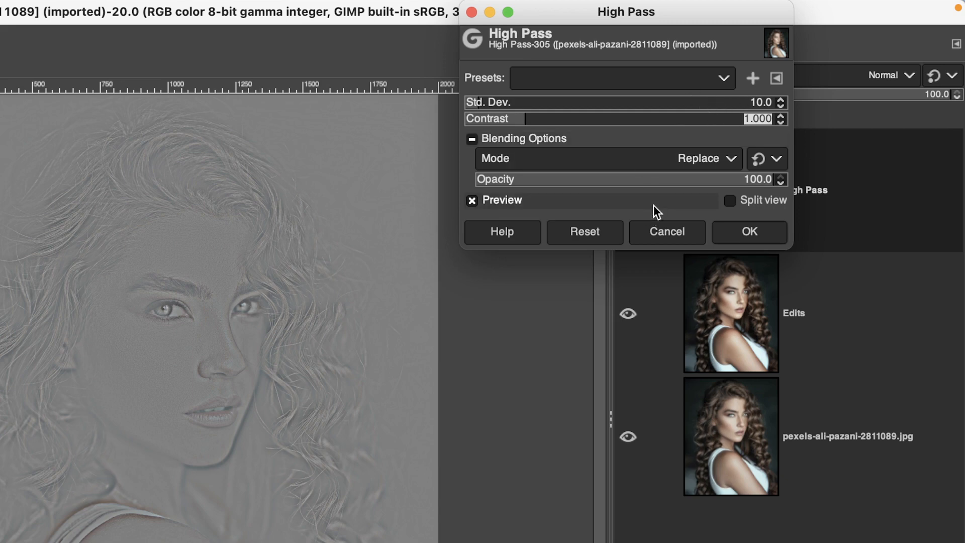
# Try the Overlay blending mode within the High Pass filter, compare with the preview off and on, and return to Replace
pyautogui.click(688, 156)
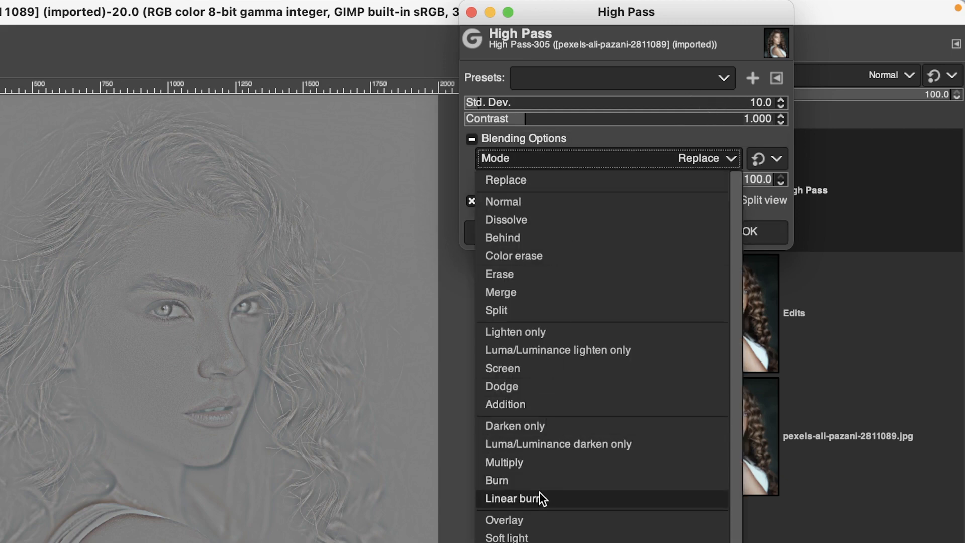
pyautogui.click(535, 520)
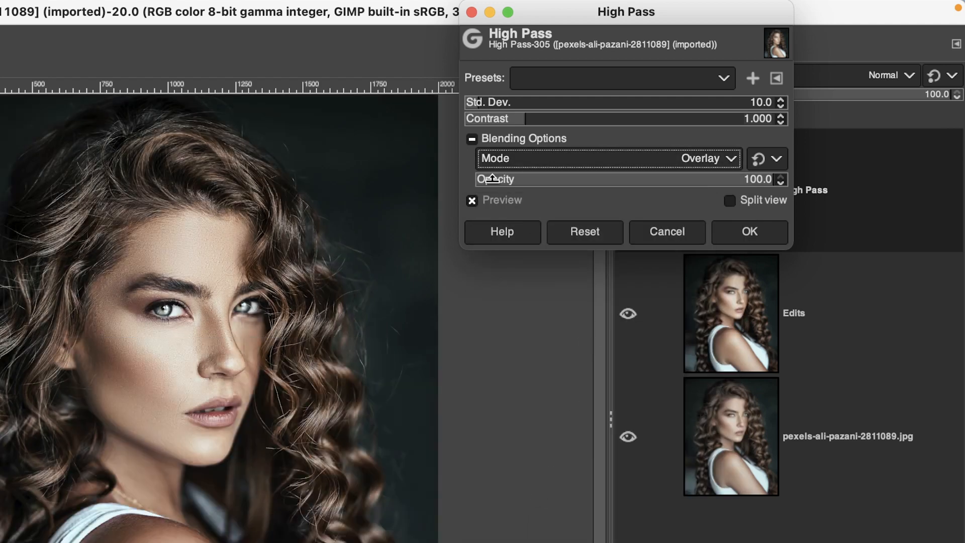
pyautogui.click(472, 200)
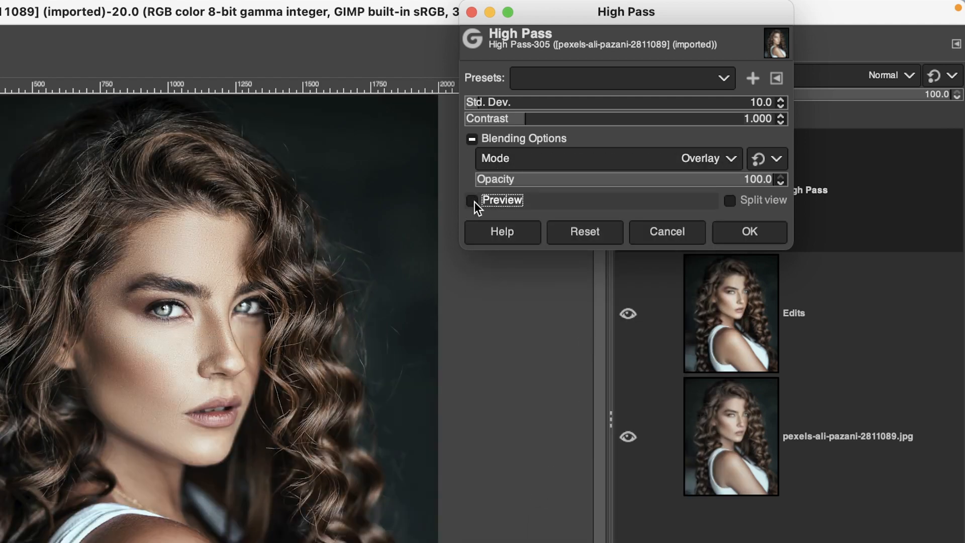
pyautogui.click(472, 201)
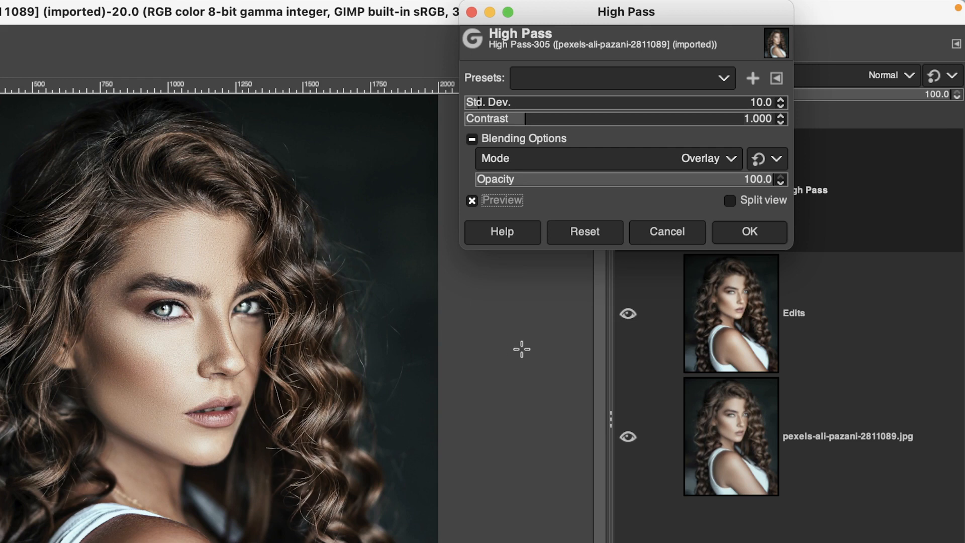
pyautogui.click(691, 164)
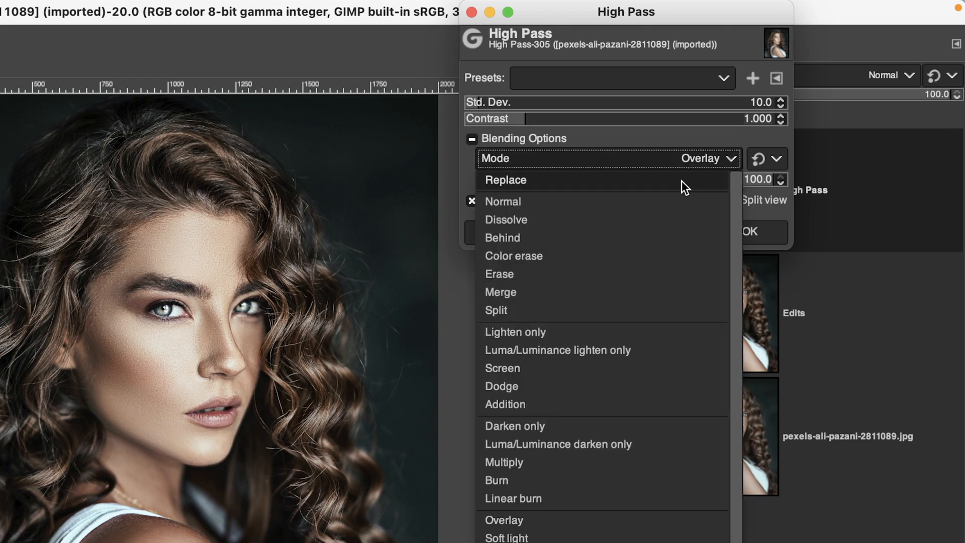
pyautogui.click(583, 179)
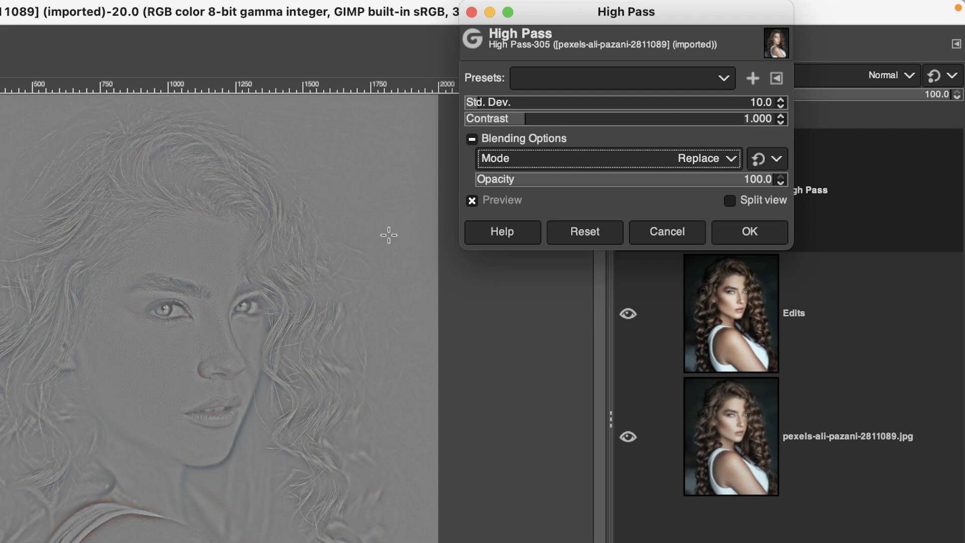
# Apply the High Pass filter and set the layer's blend mode to Overlay, trying Soft light for comparison
pyautogui.click(731, 231)
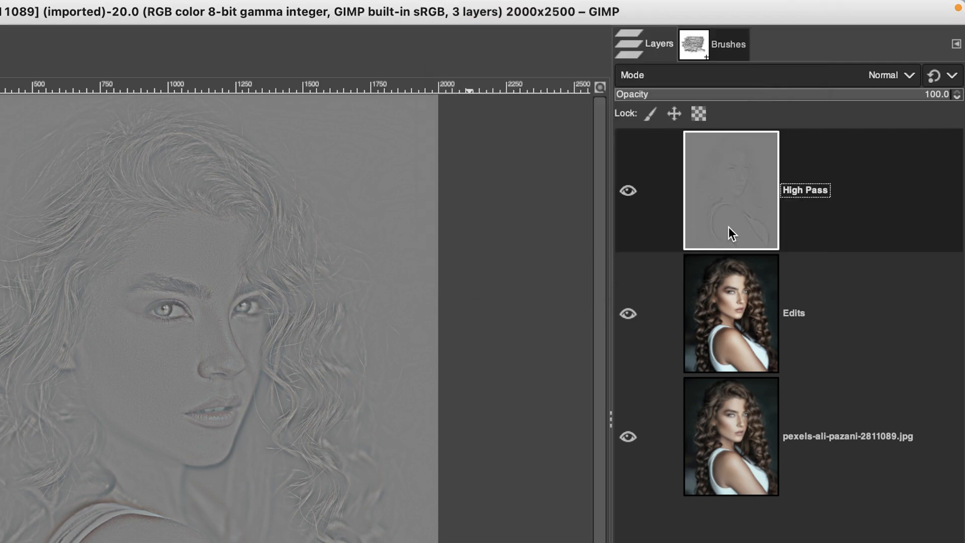
pyautogui.click(844, 76)
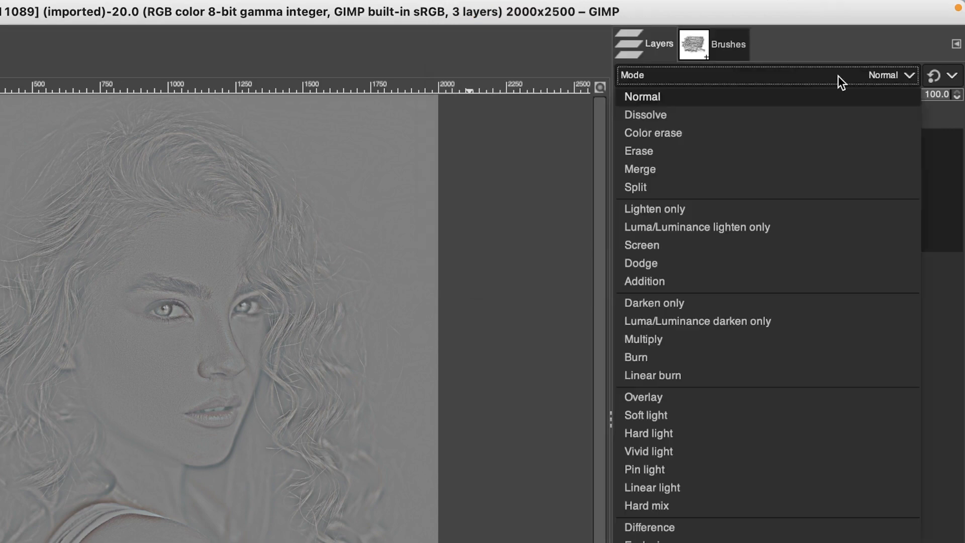
pyautogui.click(676, 397)
pyautogui.click(794, 75)
pyautogui.click(687, 418)
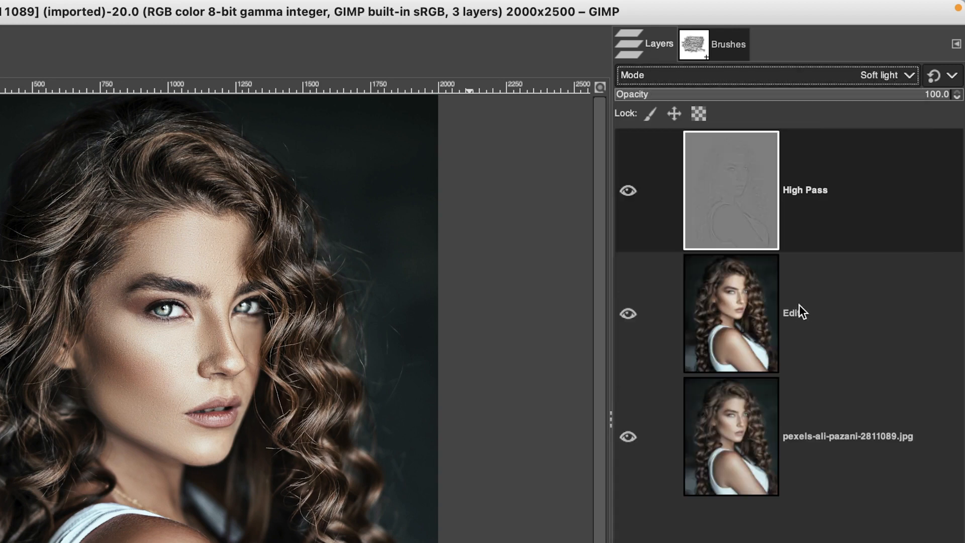
pyautogui.click(822, 75)
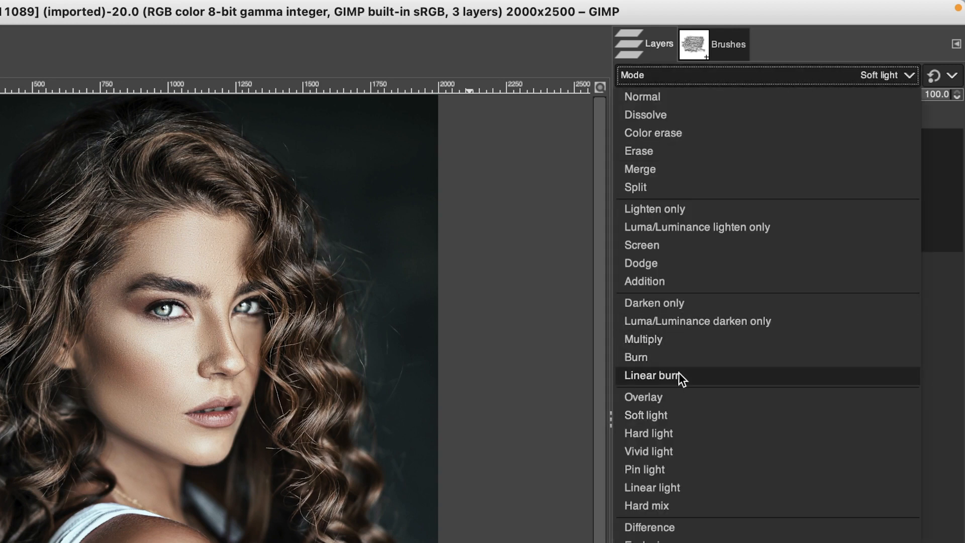
pyautogui.click(678, 395)
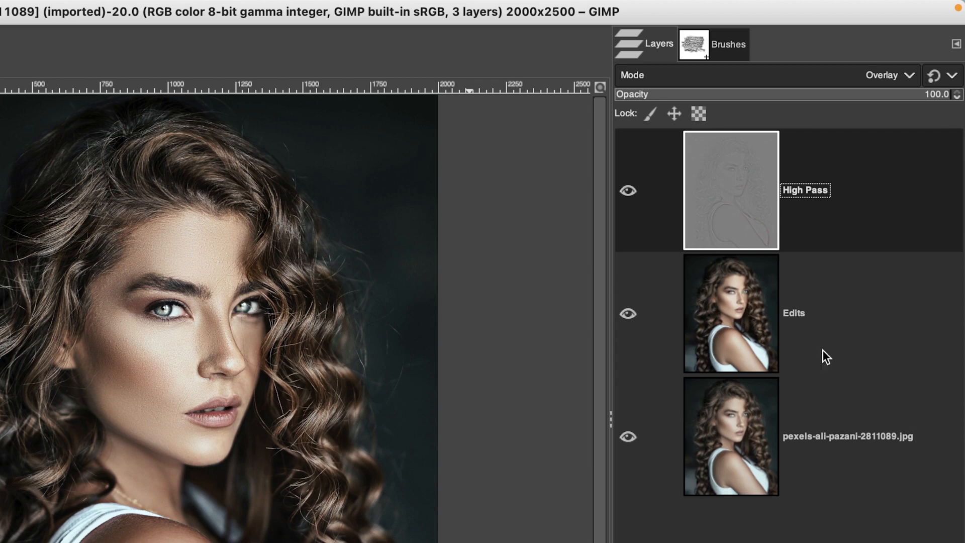
# Create a new layer from the visible image and rename it "Unsharp Mask"
pyautogui.rightClick(733, 194)
pyautogui.click(799, 334)
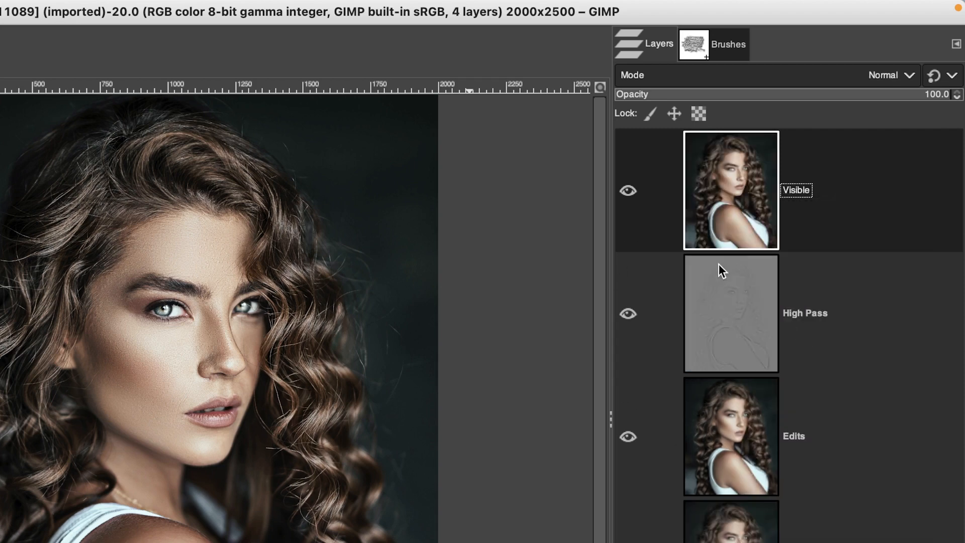
pyautogui.doubleClick(803, 189)
pyautogui.write('Unsha')
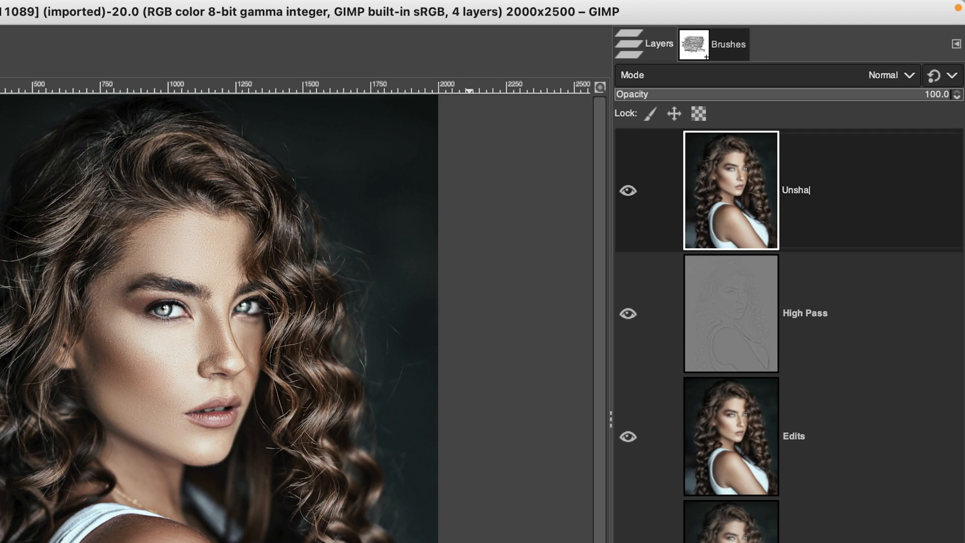
pyautogui.write('rp Mask')
pyautogui.press('Return')
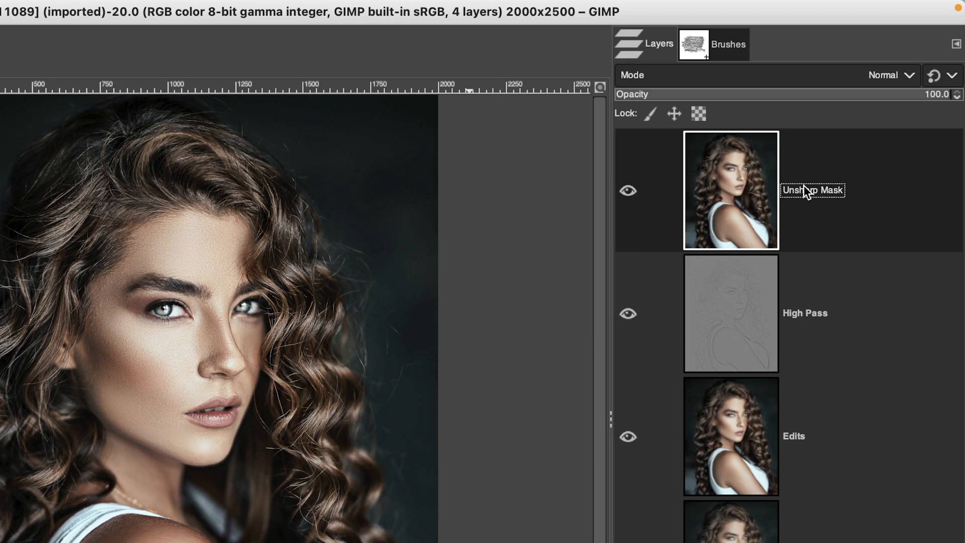
# Apply the Sharpen (Unsharp Mask) filter to the Unsharp Mask layer with an Amount of 2.75
pyautogui.click(44, 10)
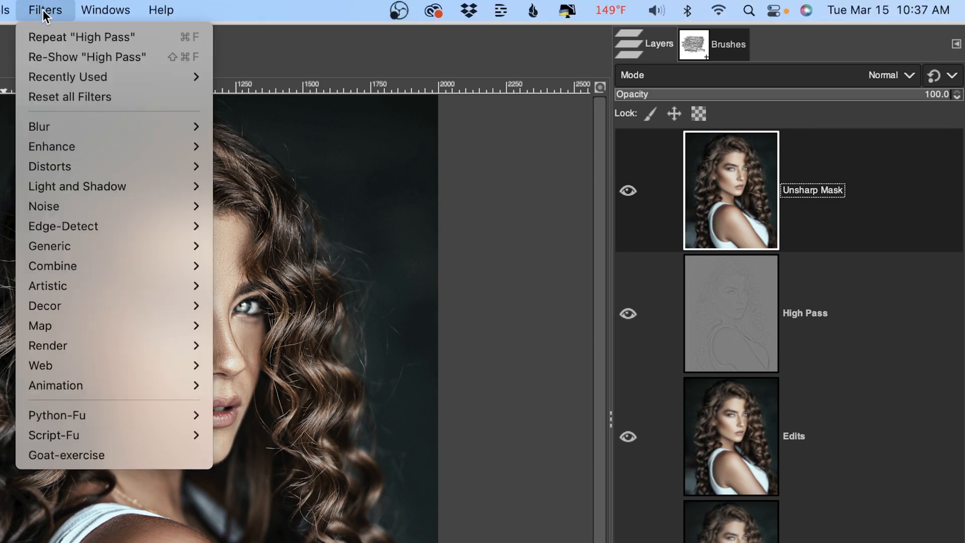
pyautogui.moveTo(74, 148)
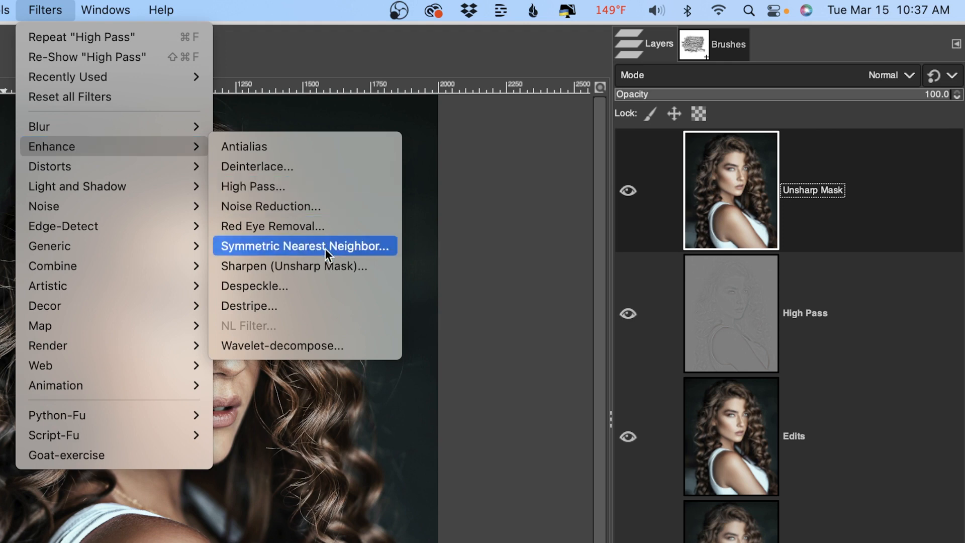
pyautogui.click(297, 266)
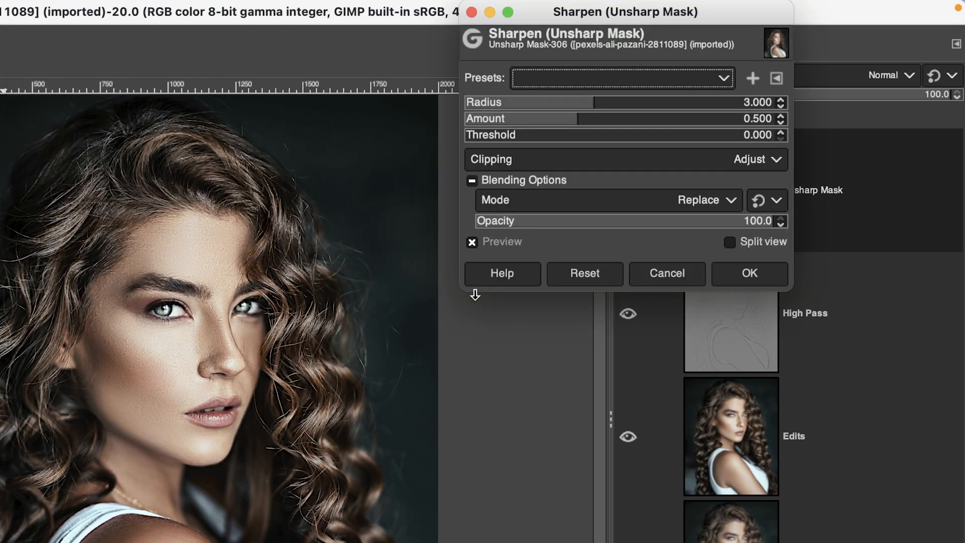
pyautogui.click(764, 119)
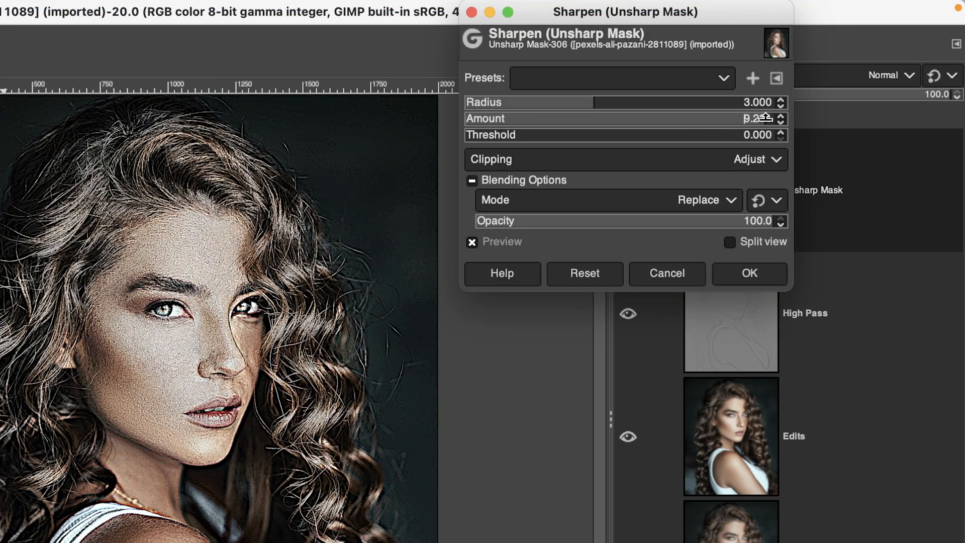
pyautogui.press('super+a')
pyautogui.write('2.75')
pyautogui.press('Tab')
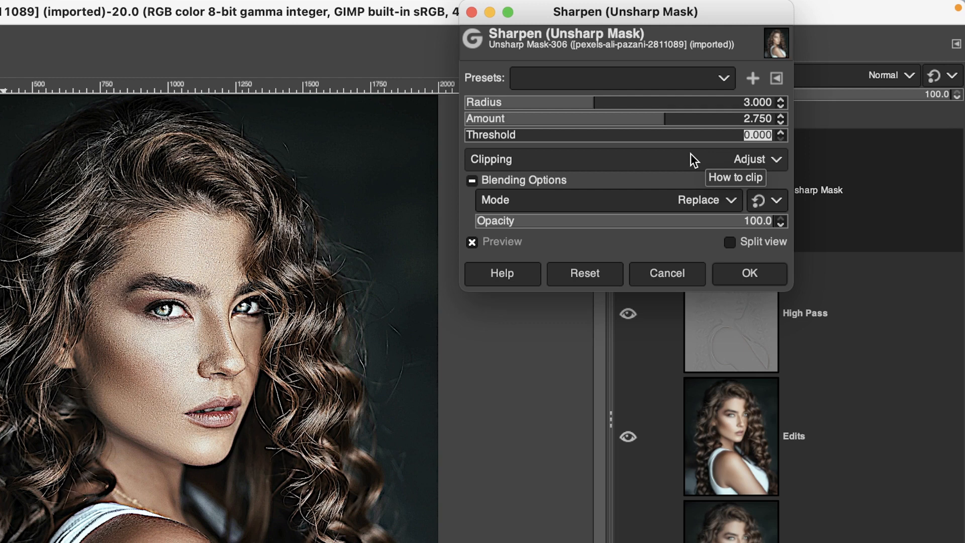
pyautogui.click(753, 274)
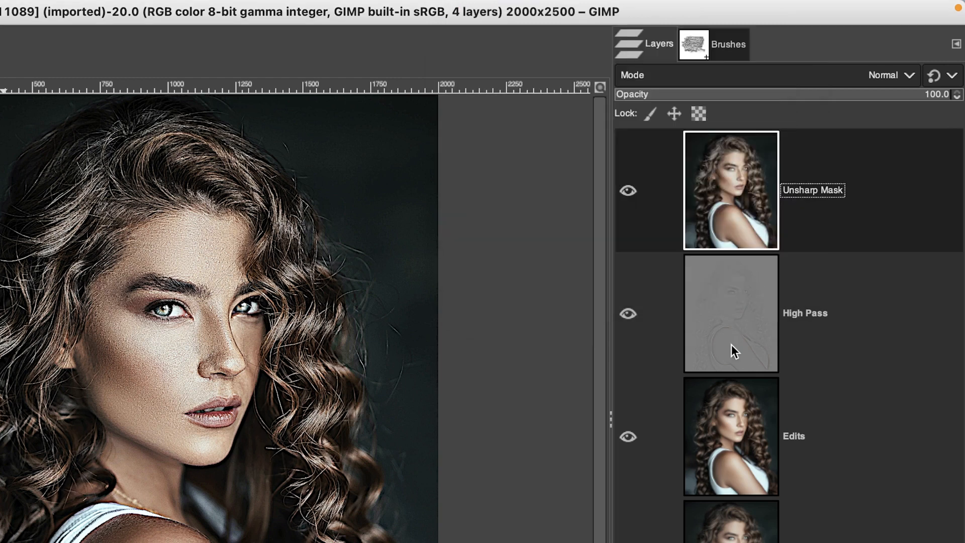
# Duplicate the Unsharp Mask layer and rename the copy "Curvature Blur"
pyautogui.hotkey('shift', 'ctrl', 'd')
pyautogui.doubleClick(827, 194)
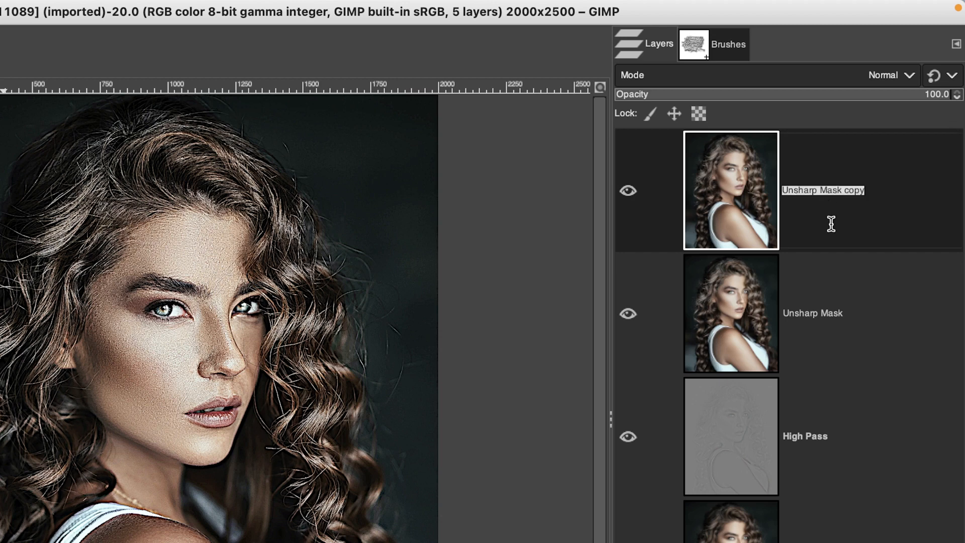
pyautogui.write('Cusy')
pyautogui.press('BackSpace')
pyautogui.press('BackSpace')
pyautogui.press('BackSpace')
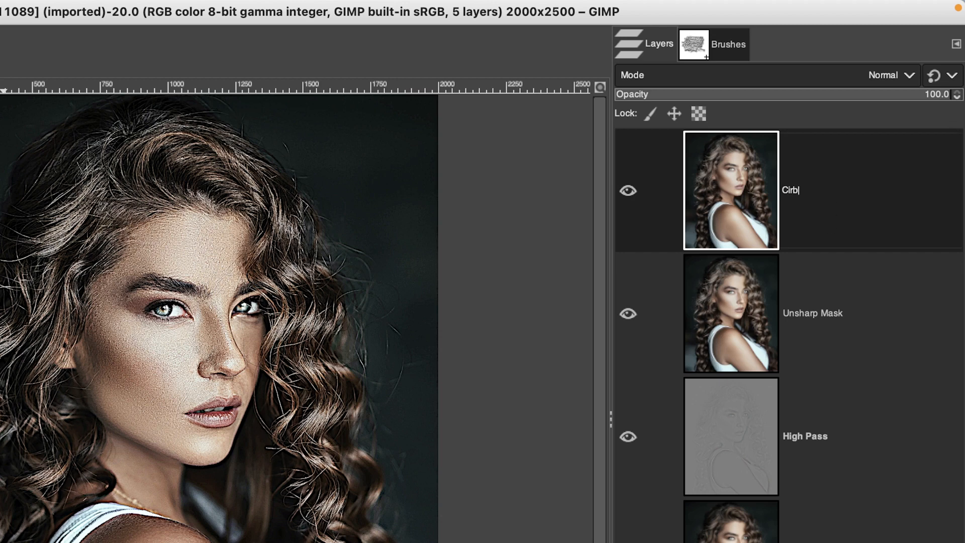
pyautogui.write('iu')
pyautogui.press('BackSpace')
pyautogui.press('BackSpace')
pyautogui.write('urvature Blur')
pyautogui.press('Return')
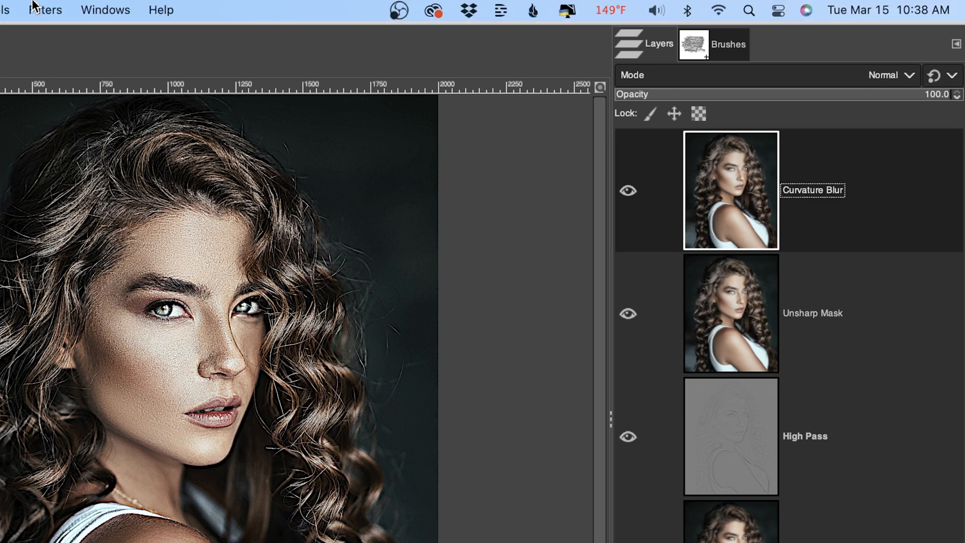
# Apply Mean Curvature Blur to the Curvature Blur layer, trying low and high iteration counts before settling on 28 iterations
pyautogui.click(40, 11)
pyautogui.moveTo(75, 125)
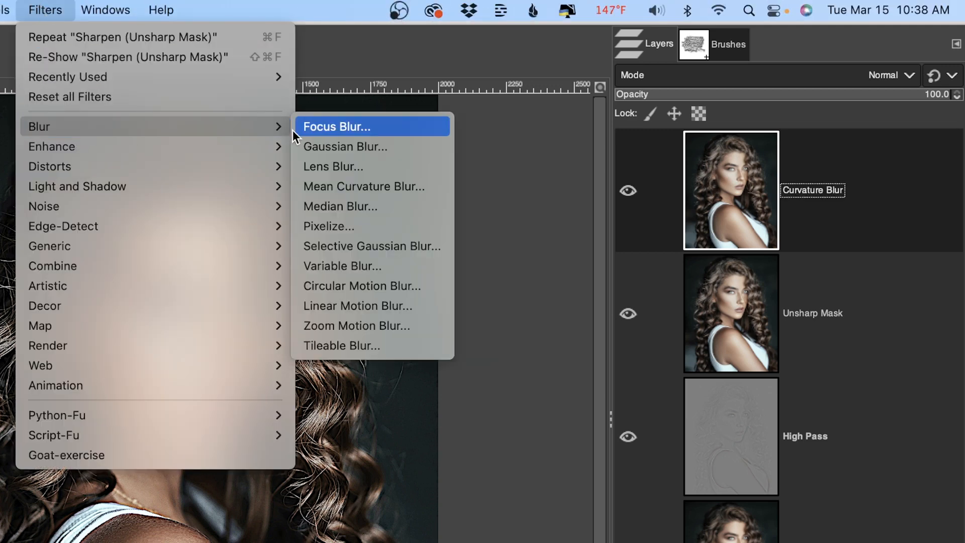
pyautogui.click(361, 186)
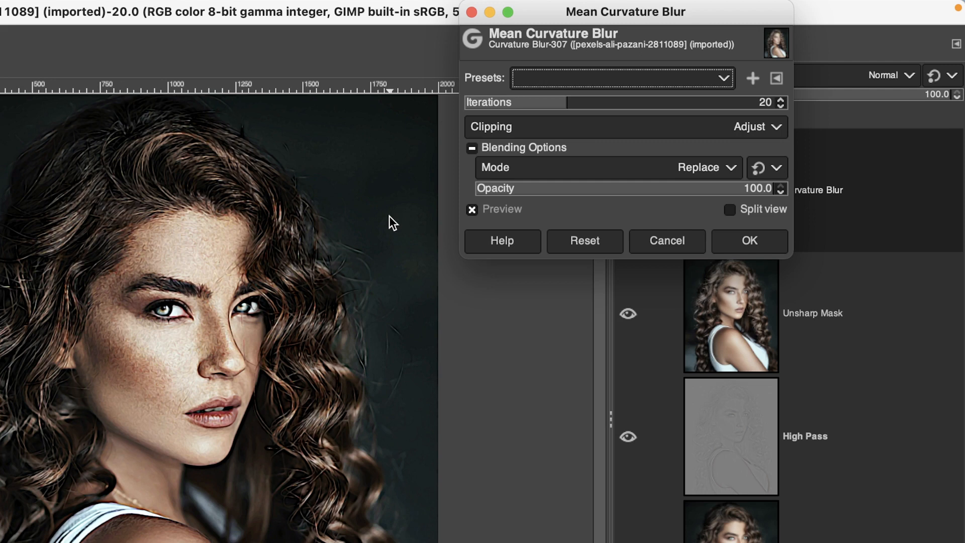
pyautogui.click(483, 101)
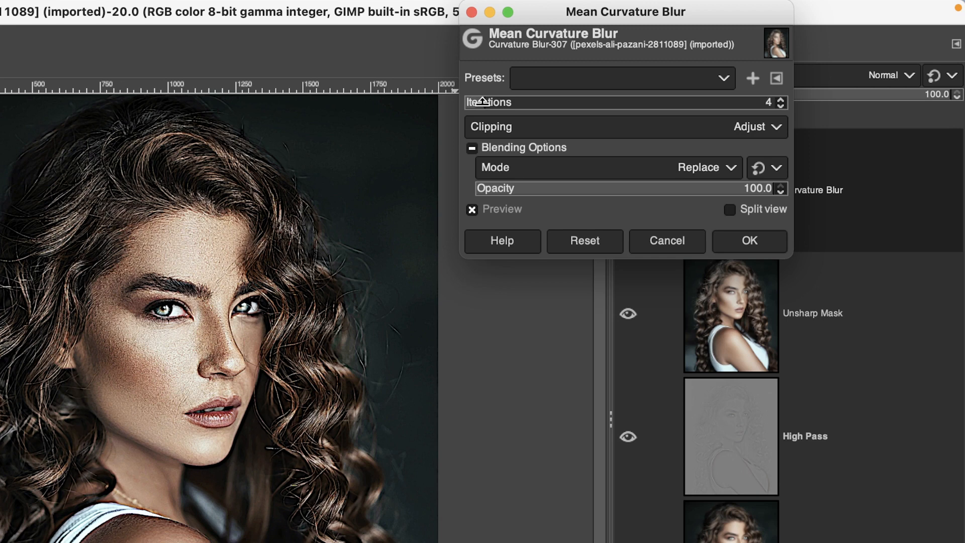
pyautogui.click(734, 98)
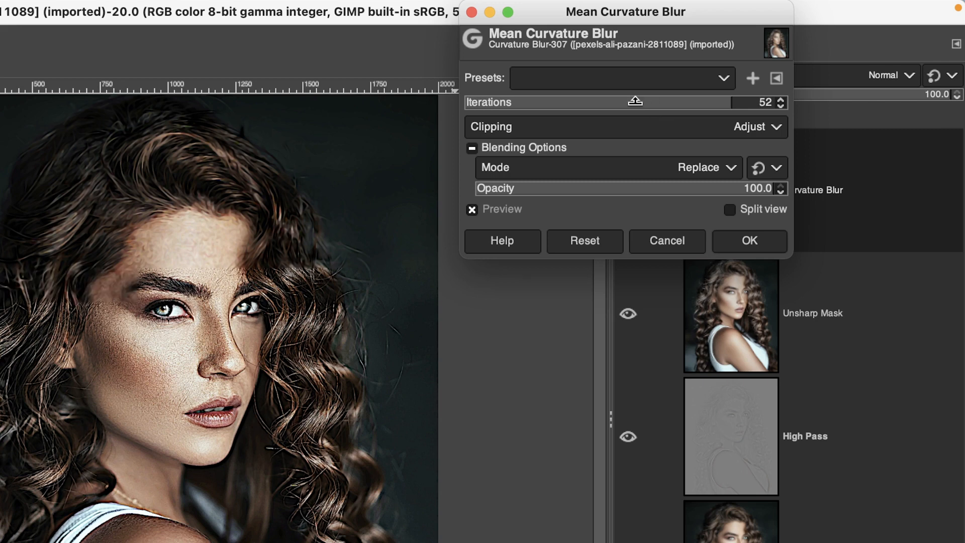
pyautogui.click(613, 102)
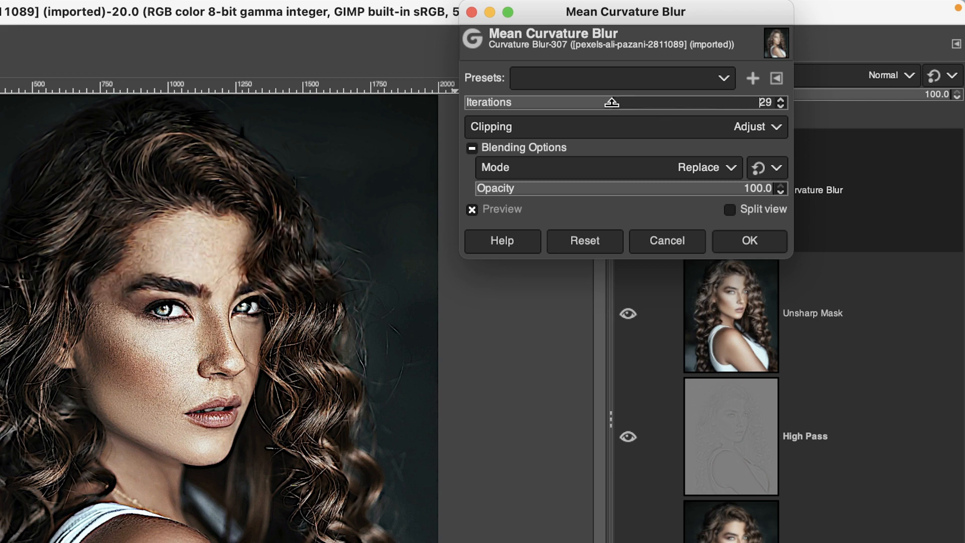
pyautogui.click(609, 101)
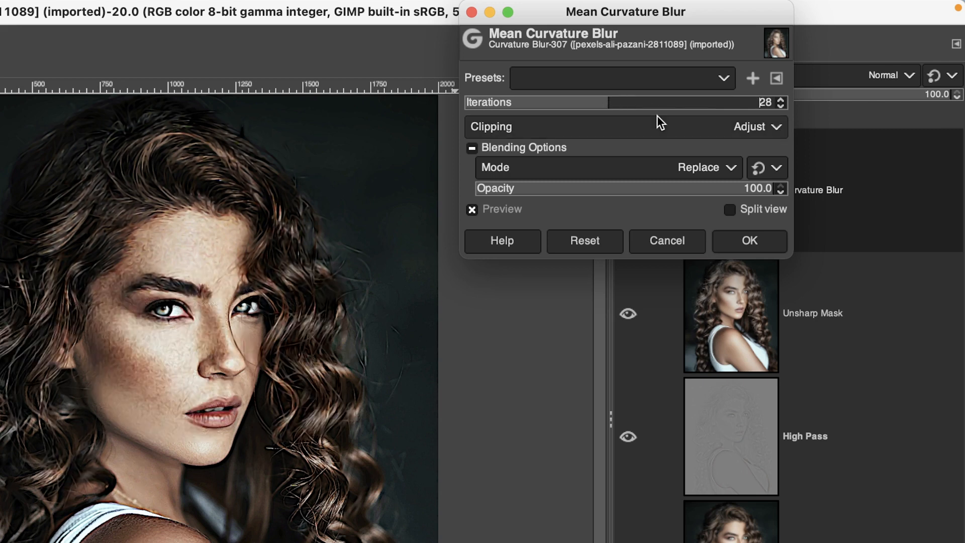
pyautogui.click(735, 240)
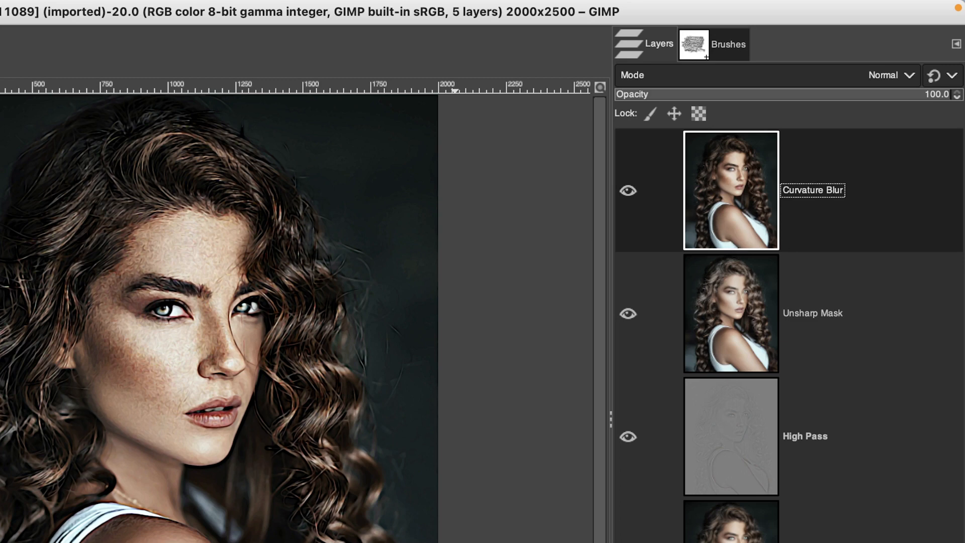
# Duplicate the Curvature Blur layer and rename the copy "Noise Reduction"
pyautogui.hotkey('ctrl', 'shift', 'd')
pyautogui.doubleClick(822, 191)
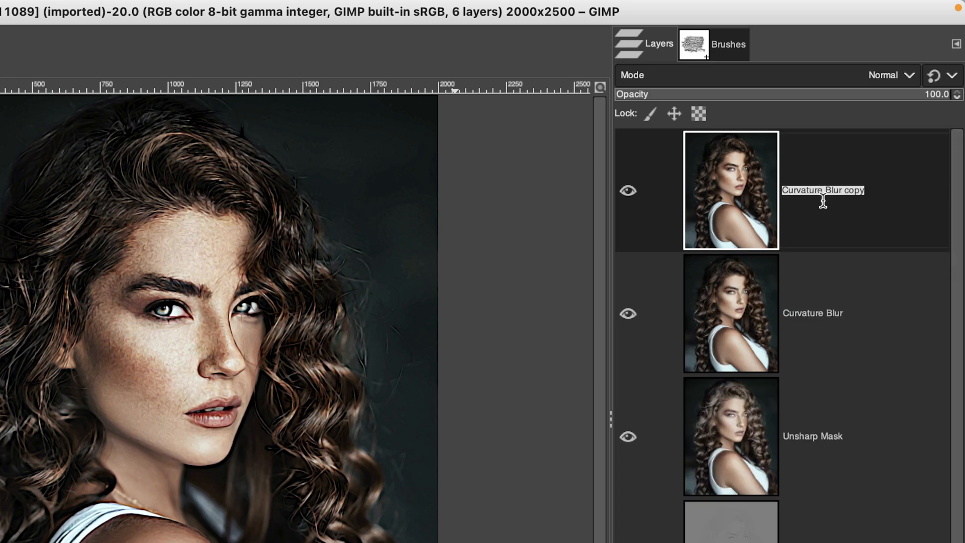
pyautogui.write('Noise Reduction')
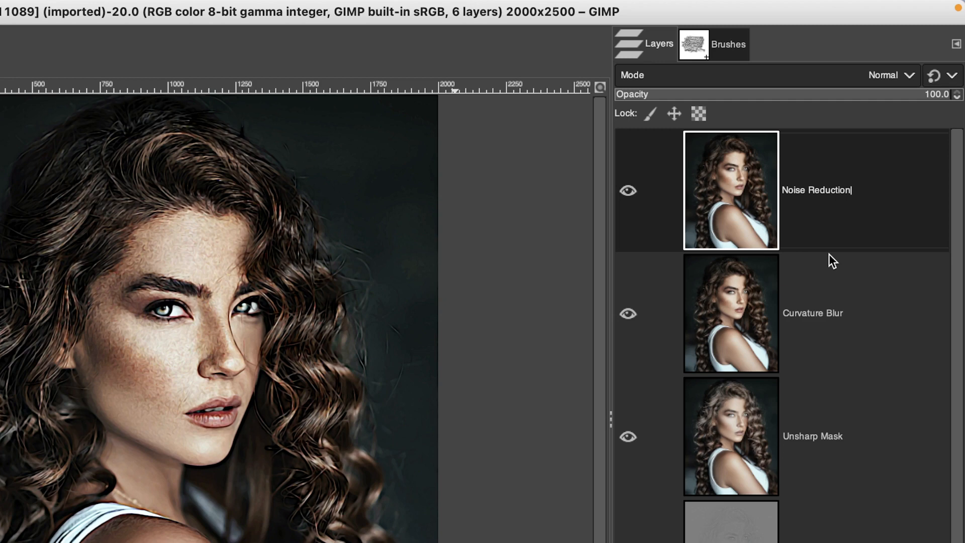
pyautogui.press('Return')
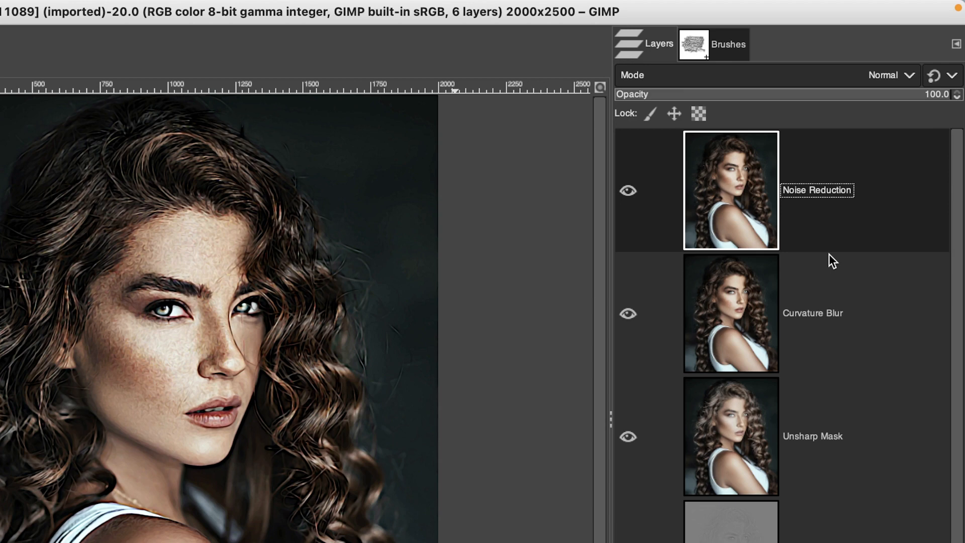
# Apply the Noise Reduction filter to the Noise Reduction layer with a Strength of 4
pyautogui.click(44, 10)
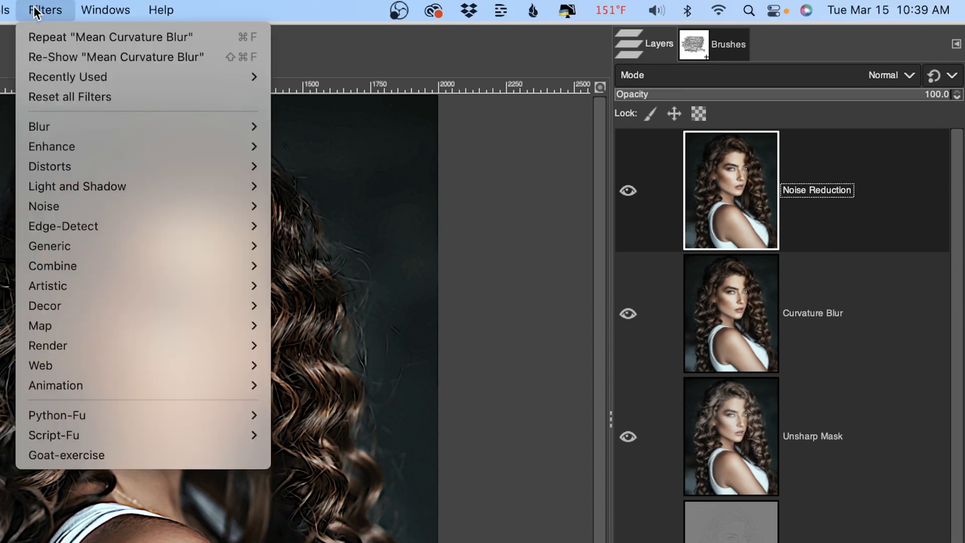
pyautogui.moveTo(81, 141)
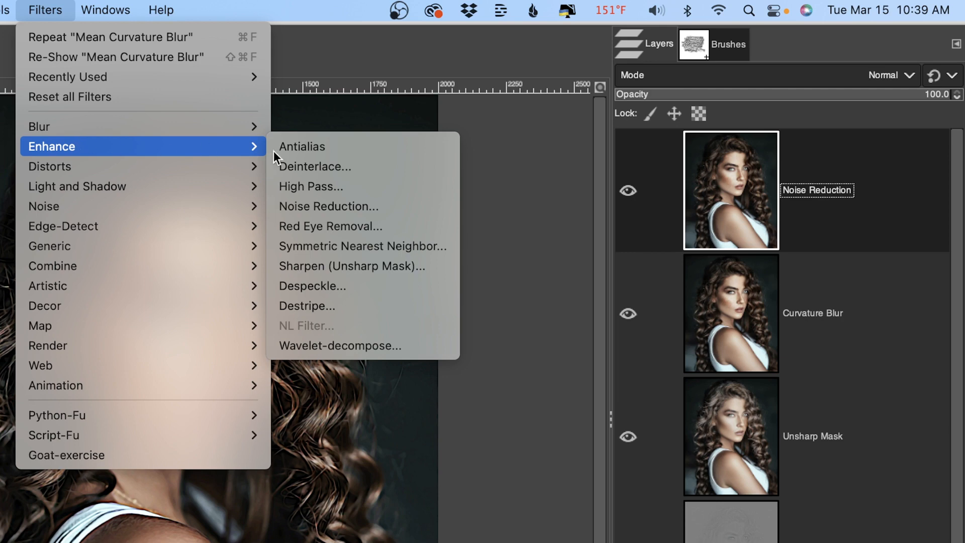
pyautogui.click(309, 206)
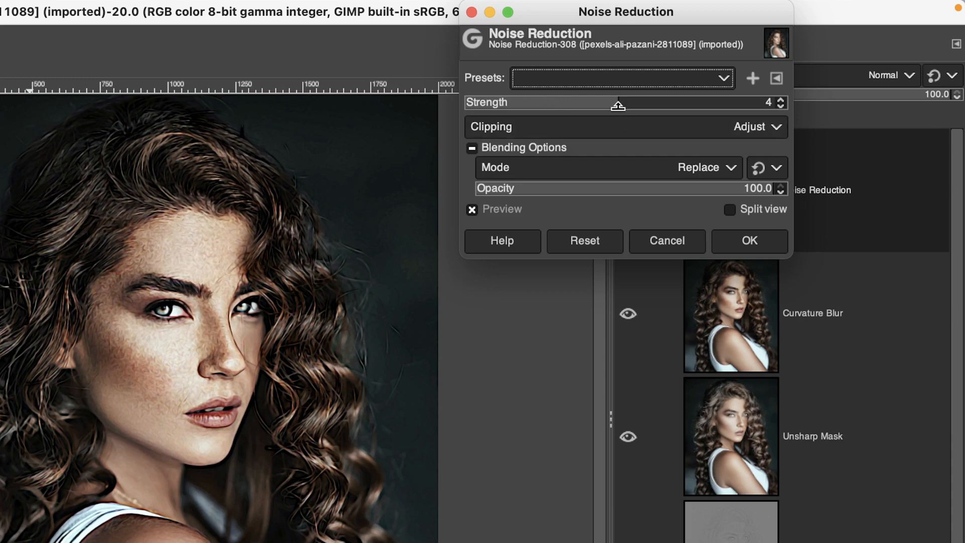
pyautogui.click(743, 242)
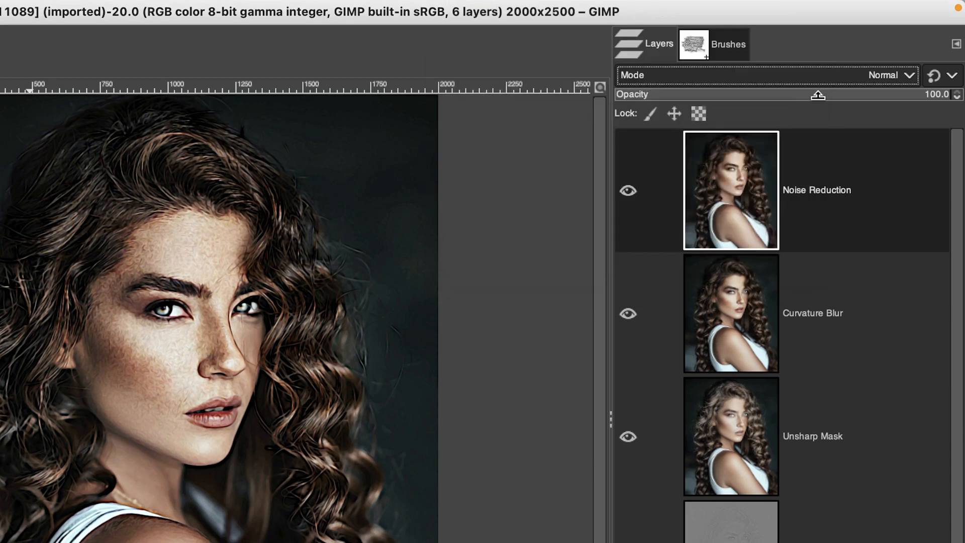
# Set the Noise Reduction layer's blend mode to Overlay and lower its opacity to 68.8
pyautogui.click(825, 79)
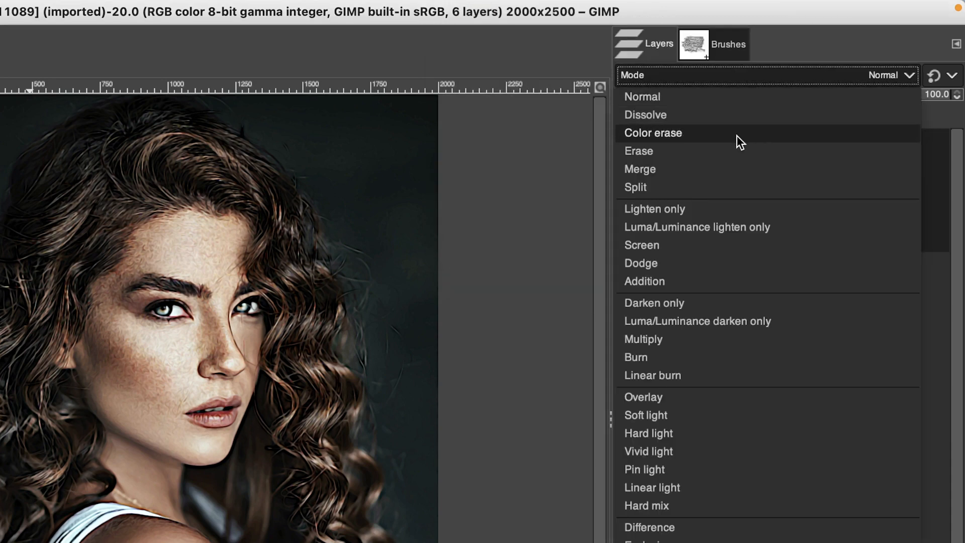
pyautogui.click(731, 391)
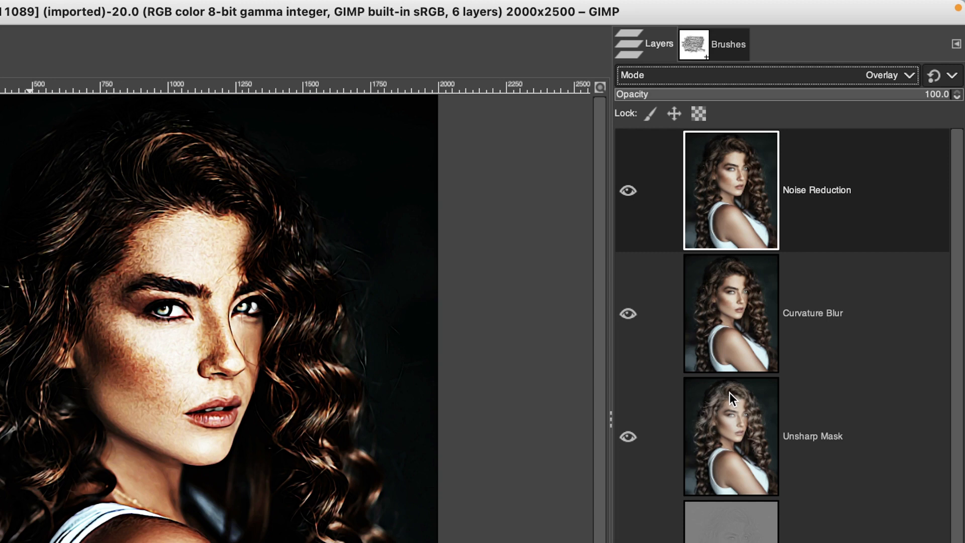
pyautogui.moveTo(860, 94); pyautogui.dragTo(846, 94)
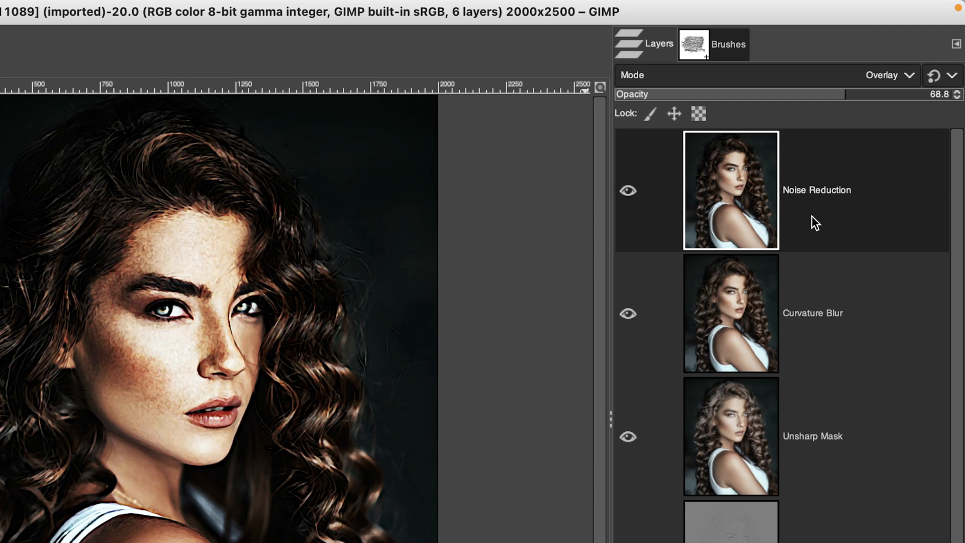
# Create a new layer from the visible image and rename it "Oilify"
pyautogui.rightClick(743, 195)
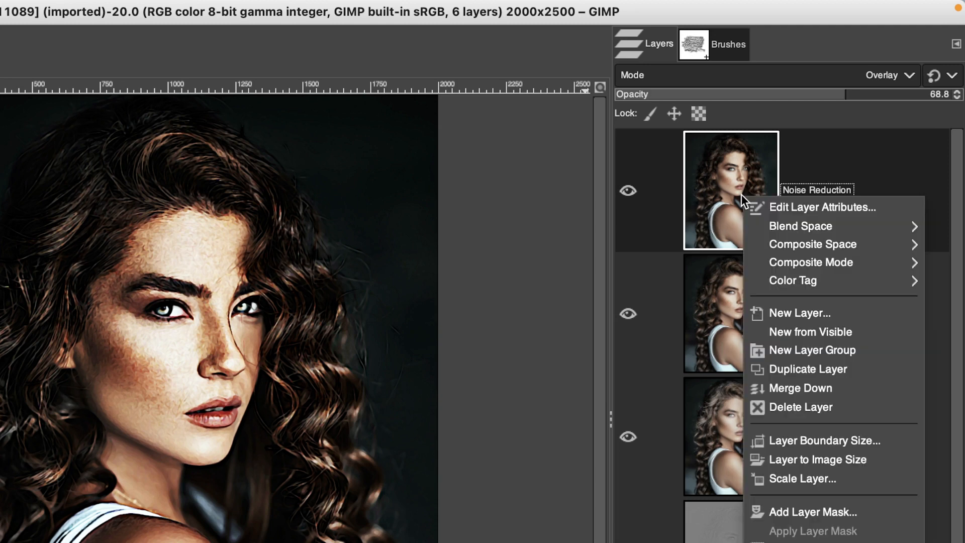
pyautogui.click(801, 331)
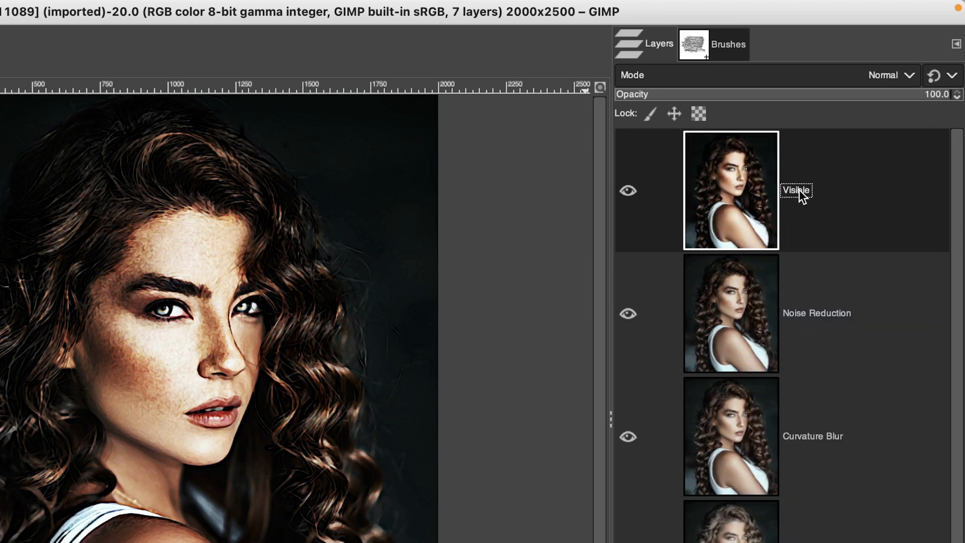
pyautogui.write('Oilify')
pyautogui.press('Return')
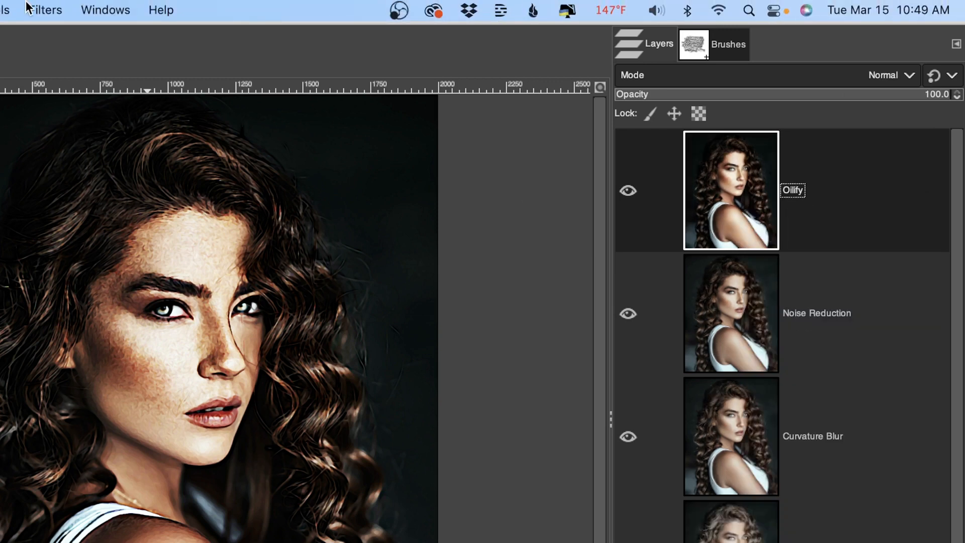
# Open the Oilify filter for the Oilify layer and compare the portrait with the filter preview off and on
pyautogui.click(45, 10)
pyautogui.moveTo(67, 283)
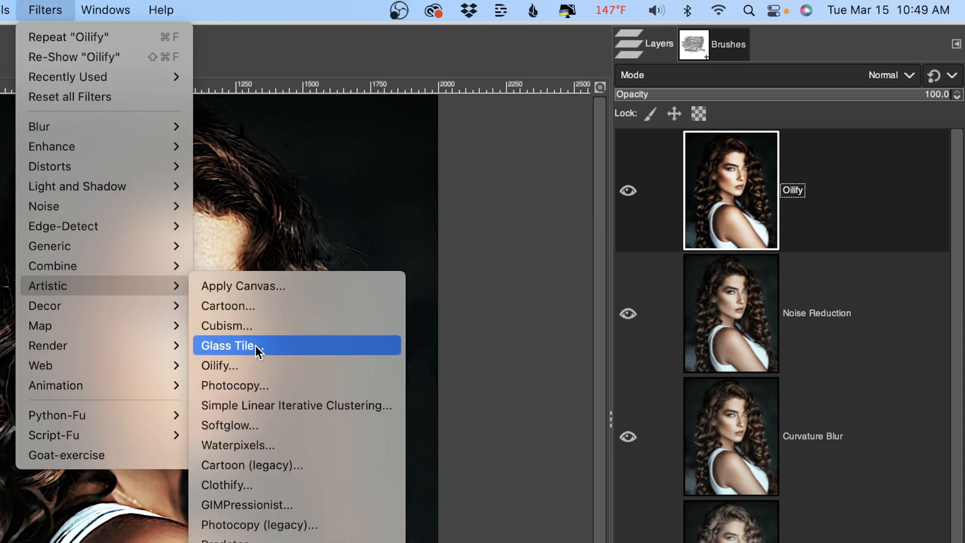
pyautogui.click(243, 363)
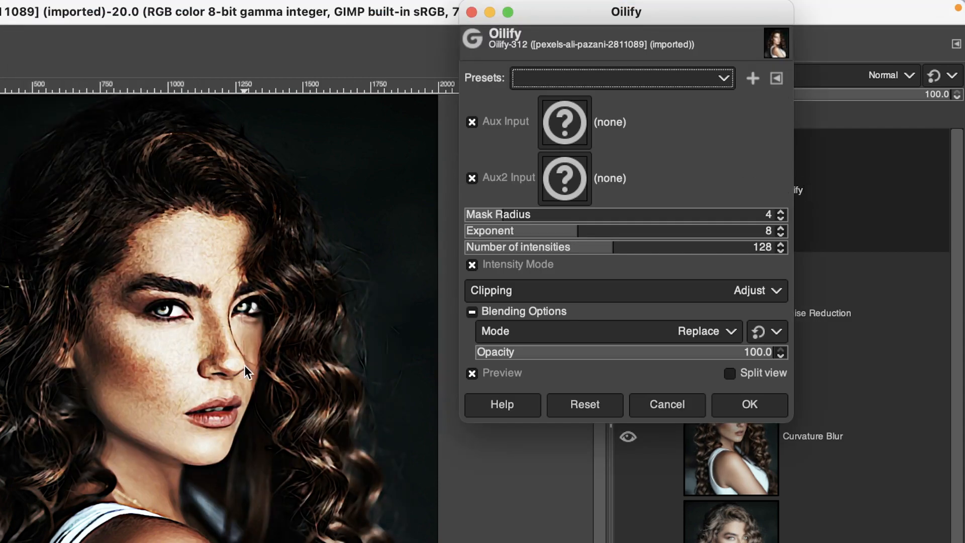
pyautogui.click(472, 374)
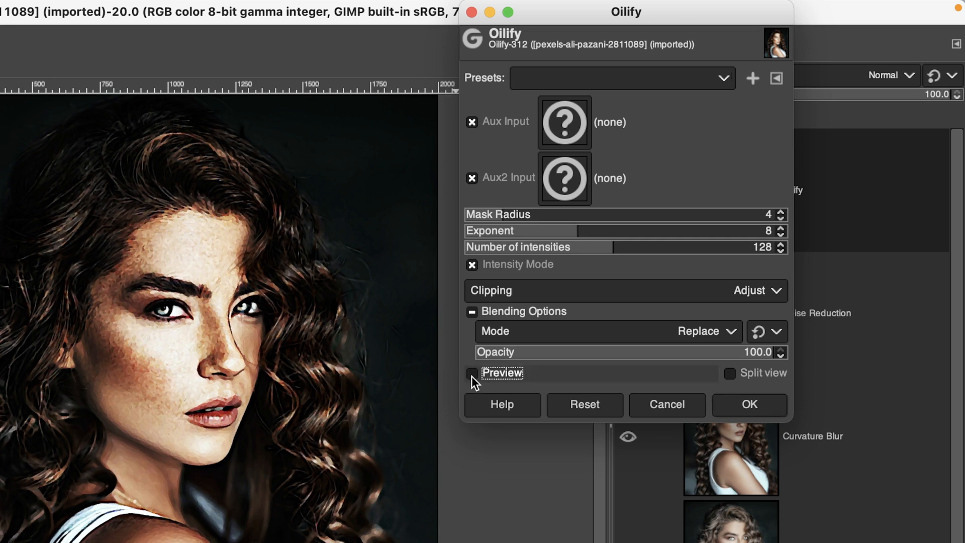
pyautogui.click(473, 375)
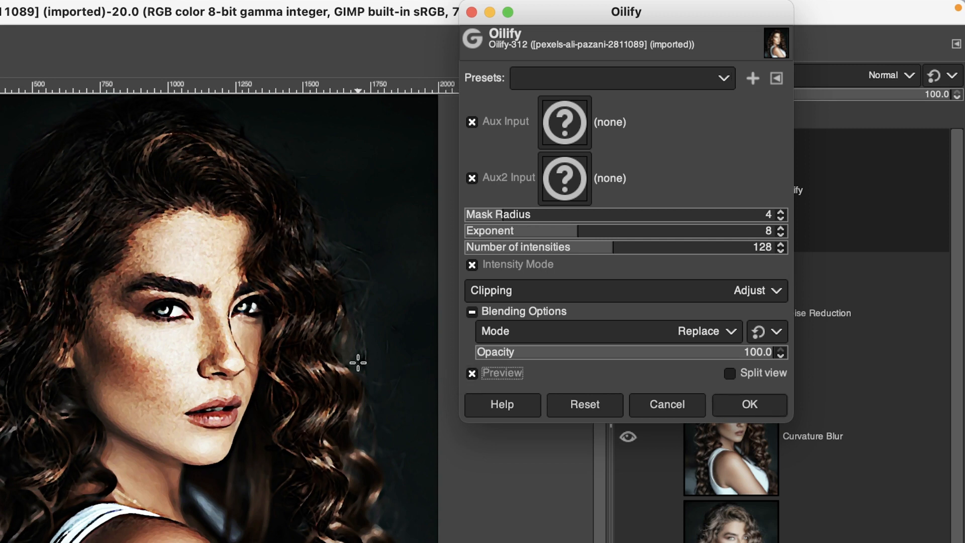
pyautogui.click(471, 373)
pyautogui.click(472, 373)
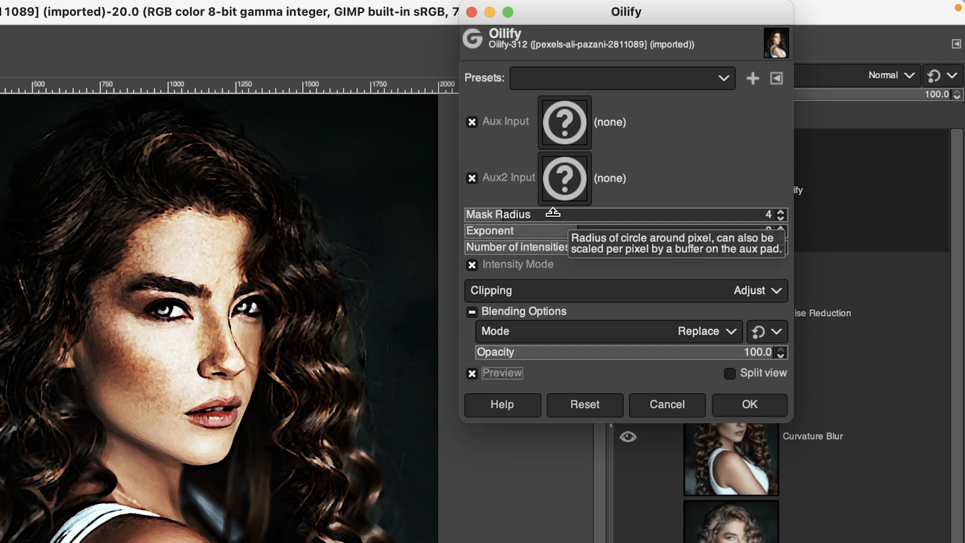
# Test Oilify Mask Radius values of 8 and 5, set it to 4, and apply the filter
pyautogui.click(553, 213)
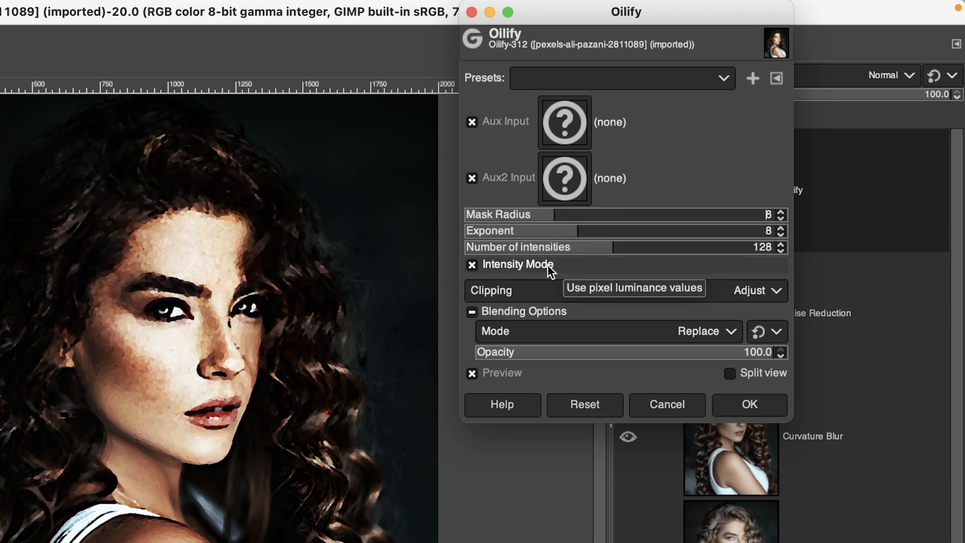
pyautogui.click(517, 213)
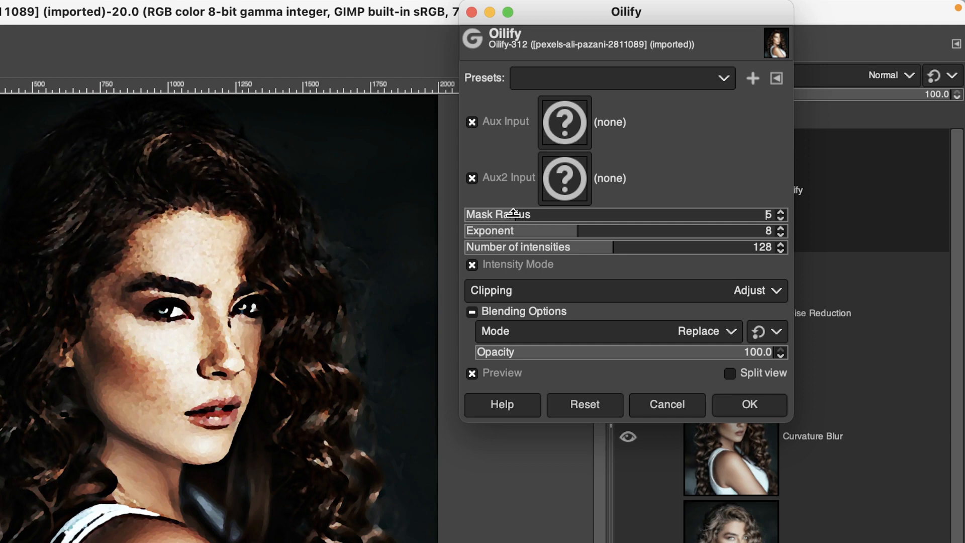
pyautogui.click(505, 213)
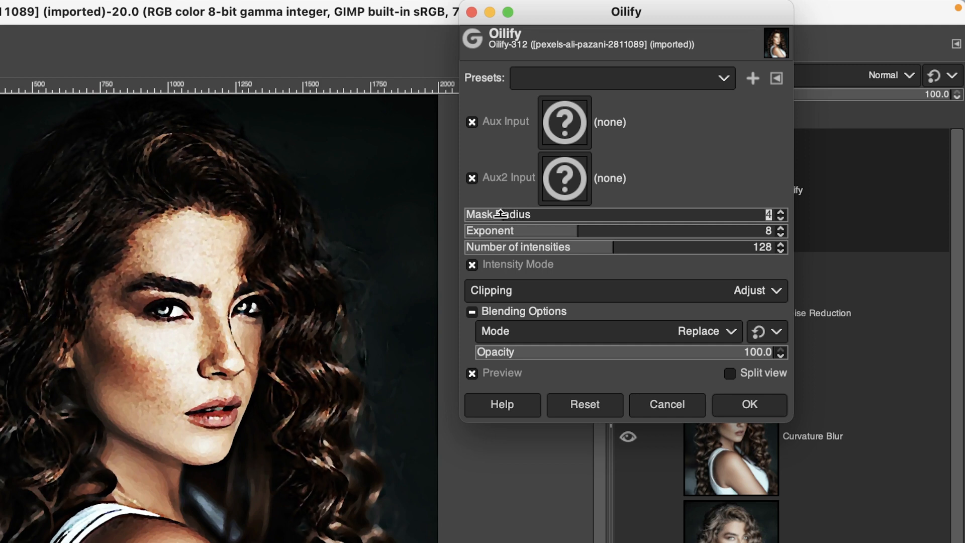
pyautogui.click(742, 405)
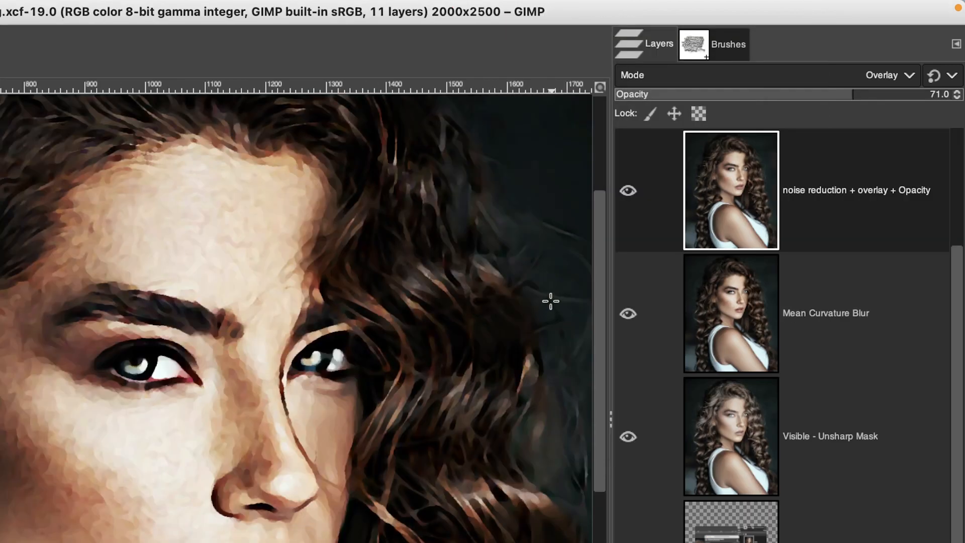
# Hide the "Oilify @ 3" layer and repeat the Oilify filter directly on the original photo layer below it
pyautogui.click(628, 190)
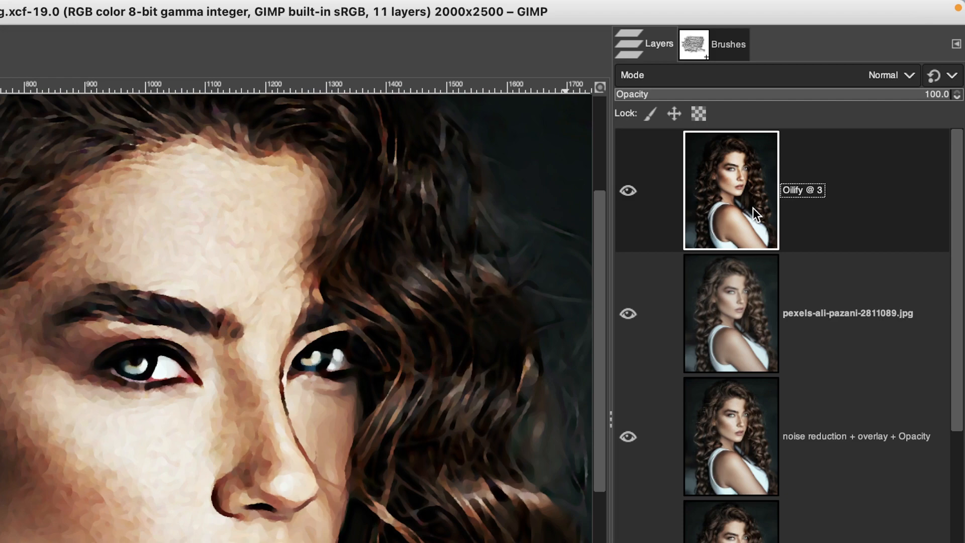
pyautogui.click(630, 190)
pyautogui.click(734, 285)
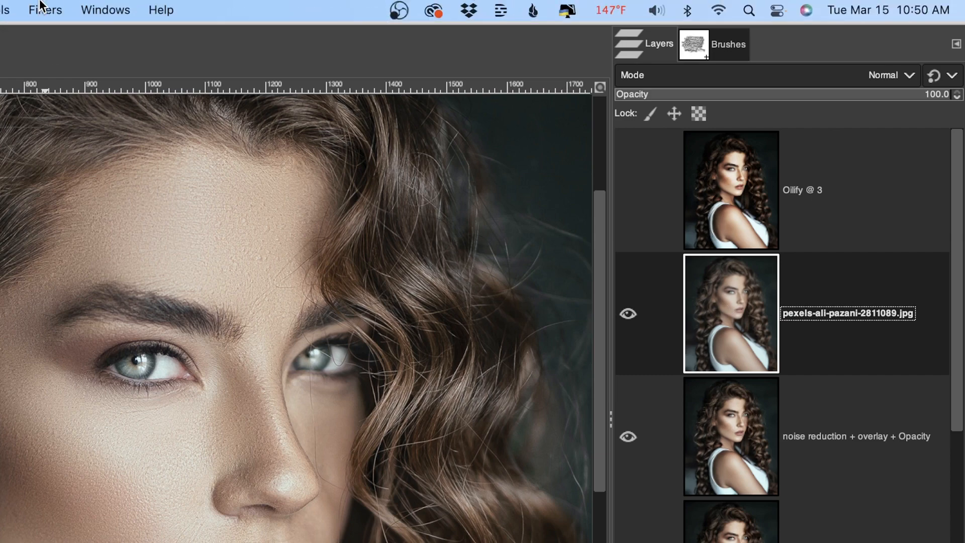
pyautogui.click(40, 10)
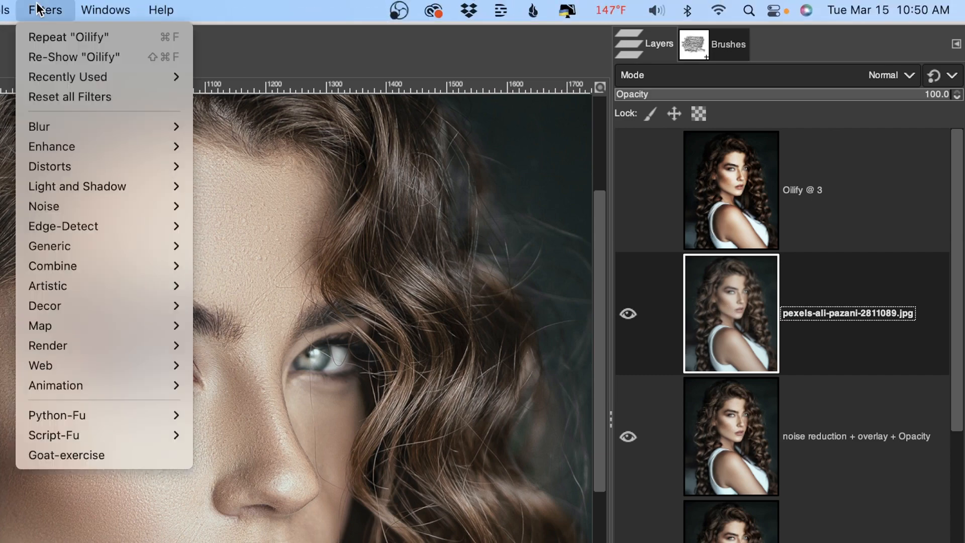
pyautogui.click(67, 38)
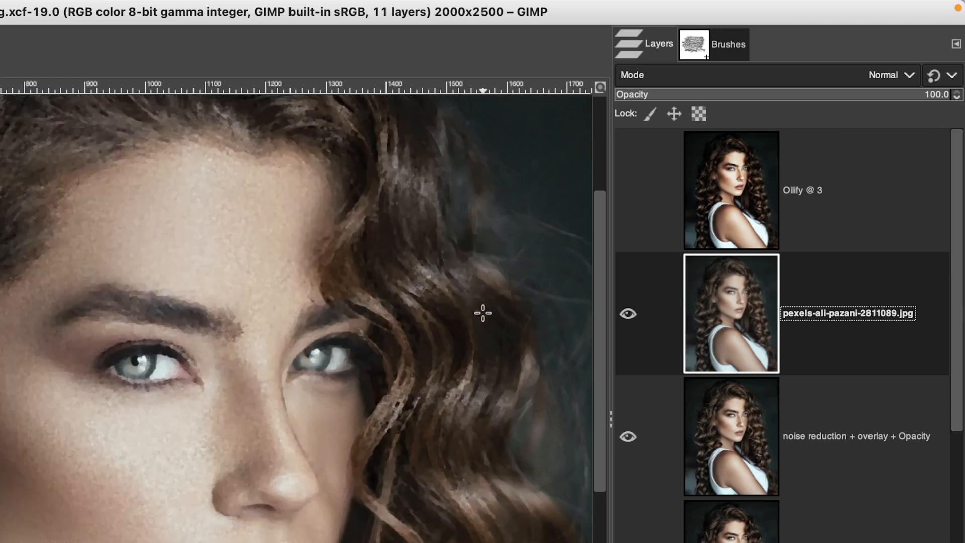
# Toggle the "Oilify @ 3" layer's visibility to compare the layered painting effect with the directly oilified photo
pyautogui.click(628, 190)
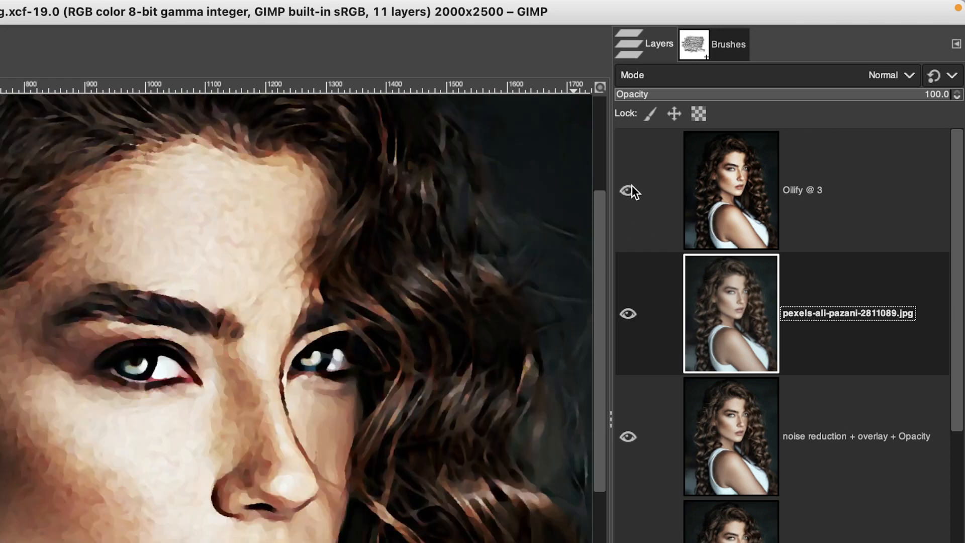
pyautogui.click(628, 191)
pyautogui.click(631, 187)
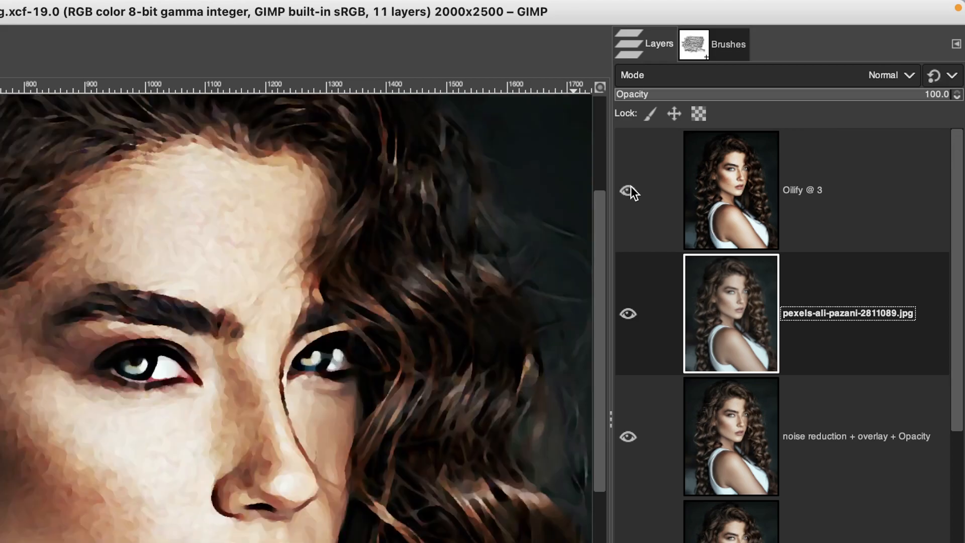